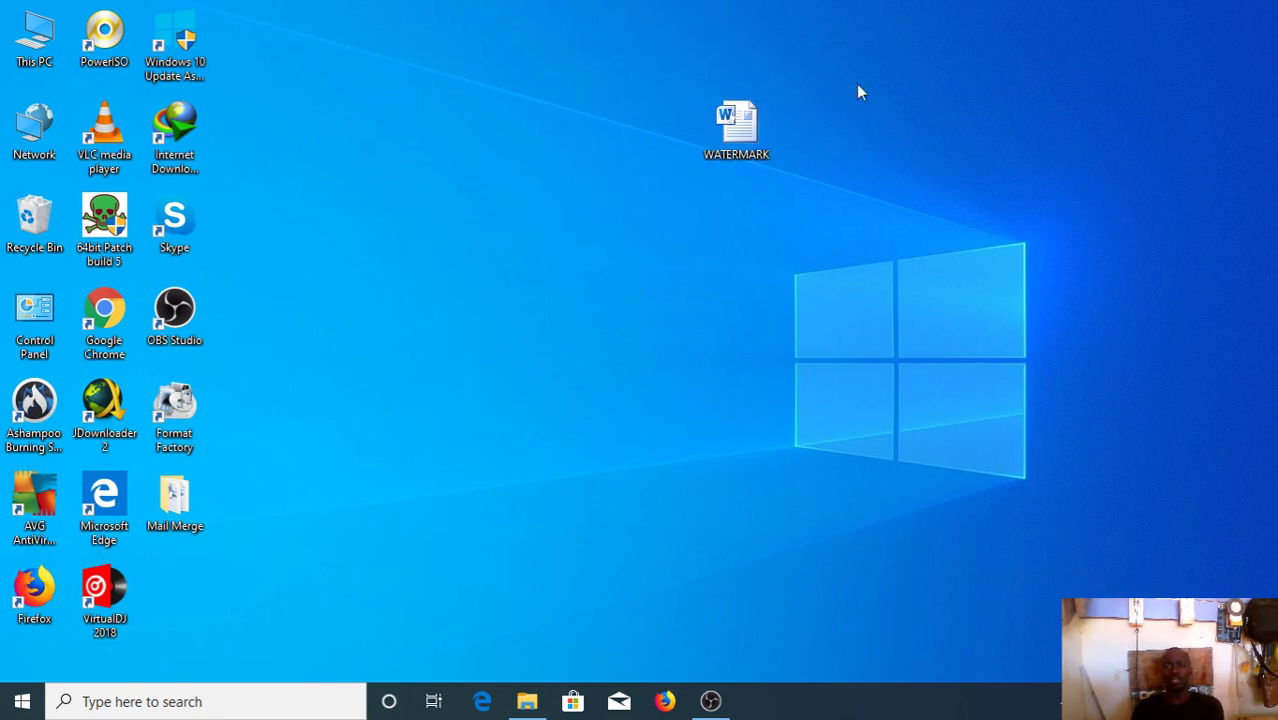
- Open the WATERMARK document from the desktop and view its text
double_click(728, 130)
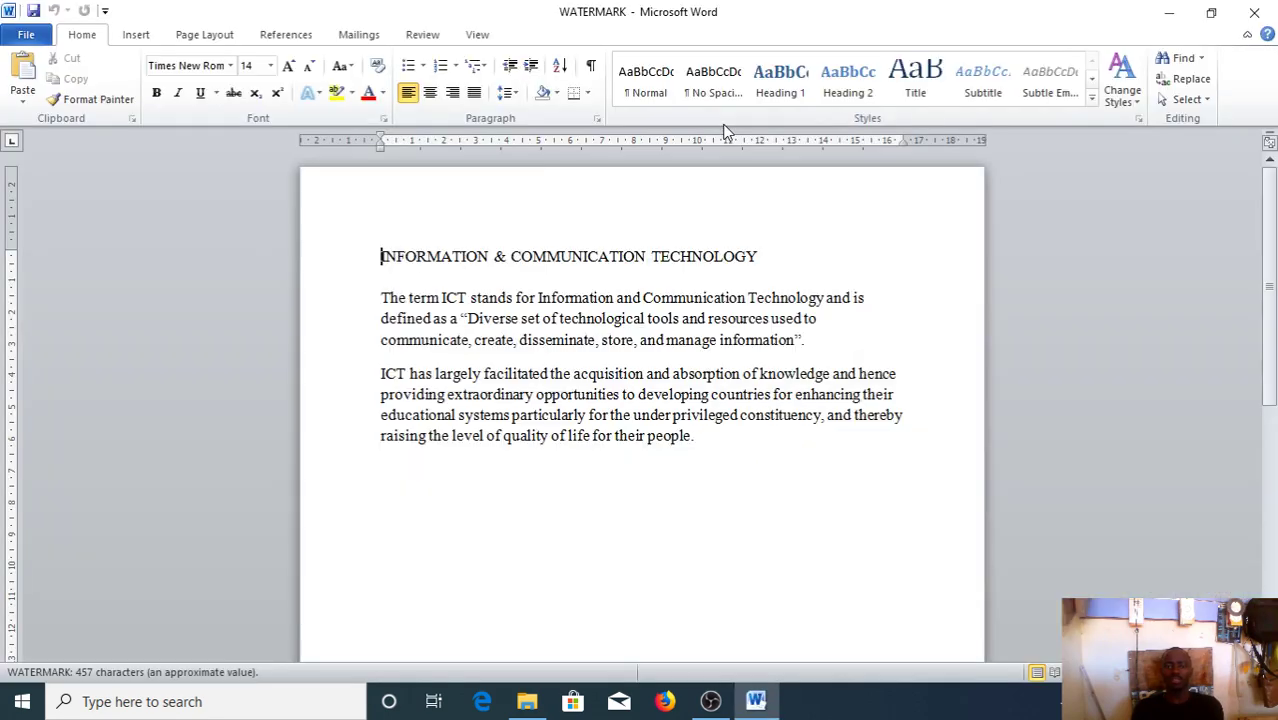
scroll(685, 306, down, 5)
scroll(699, 297, up, 5)
scroll(722, 436, down, 5)
scroll(727, 437, up, 5)
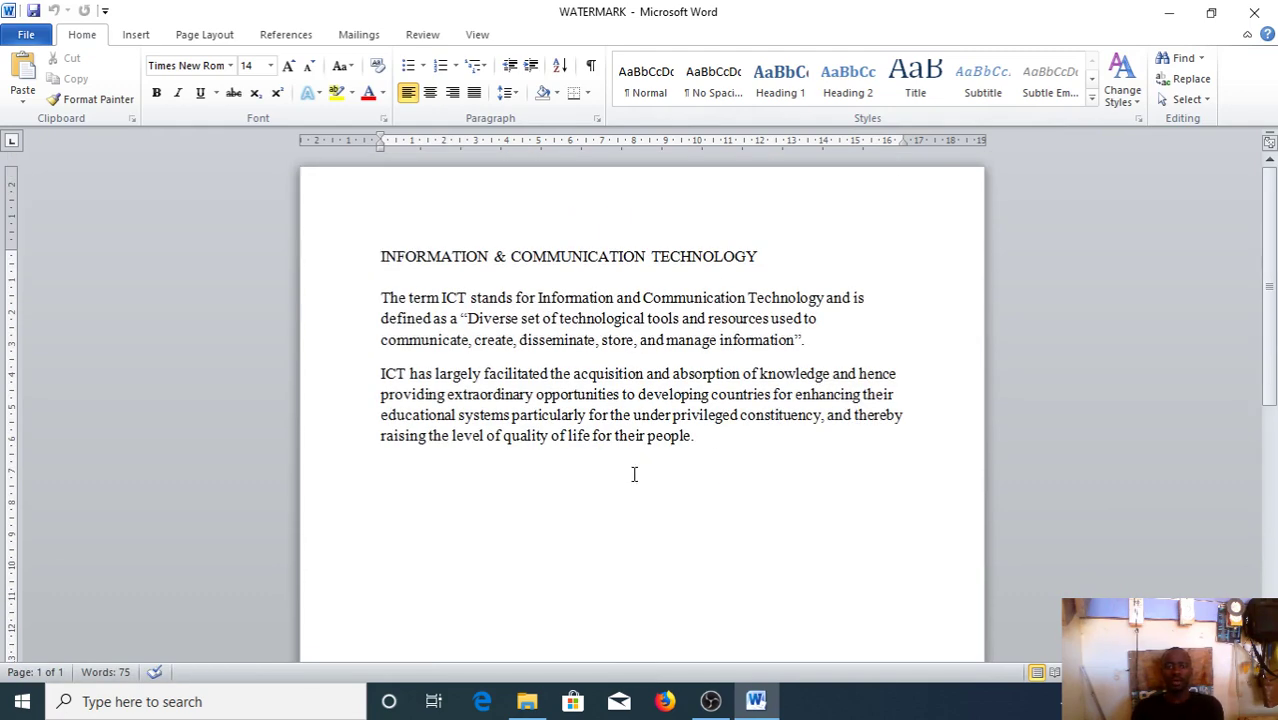
- Insert blank pages after the existing text until the document has five pages
click(450, 518)
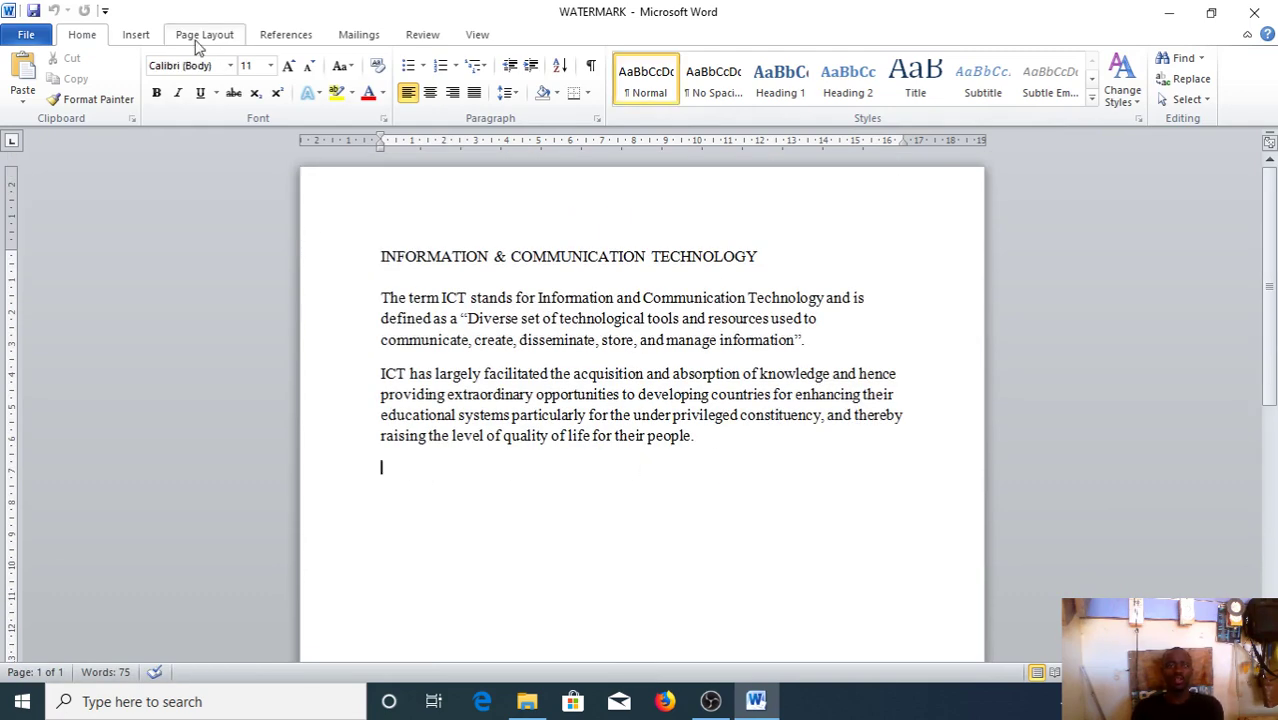
click(136, 34)
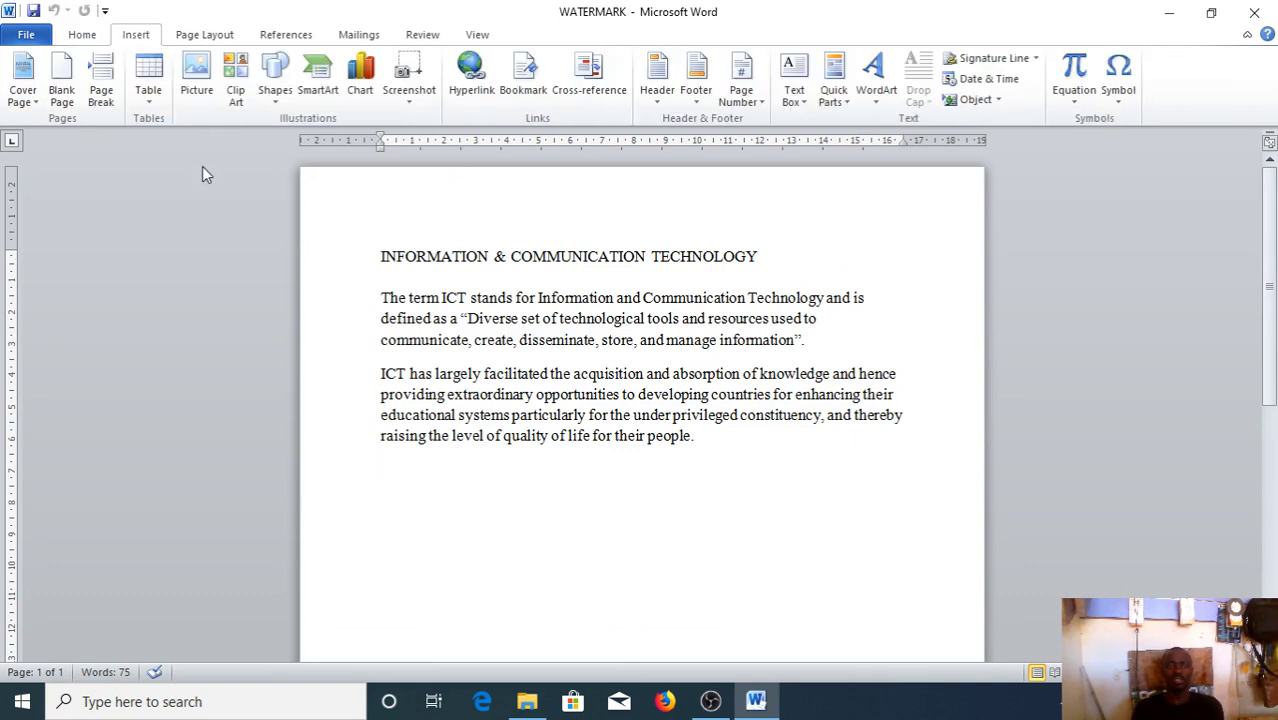
click(76, 90)
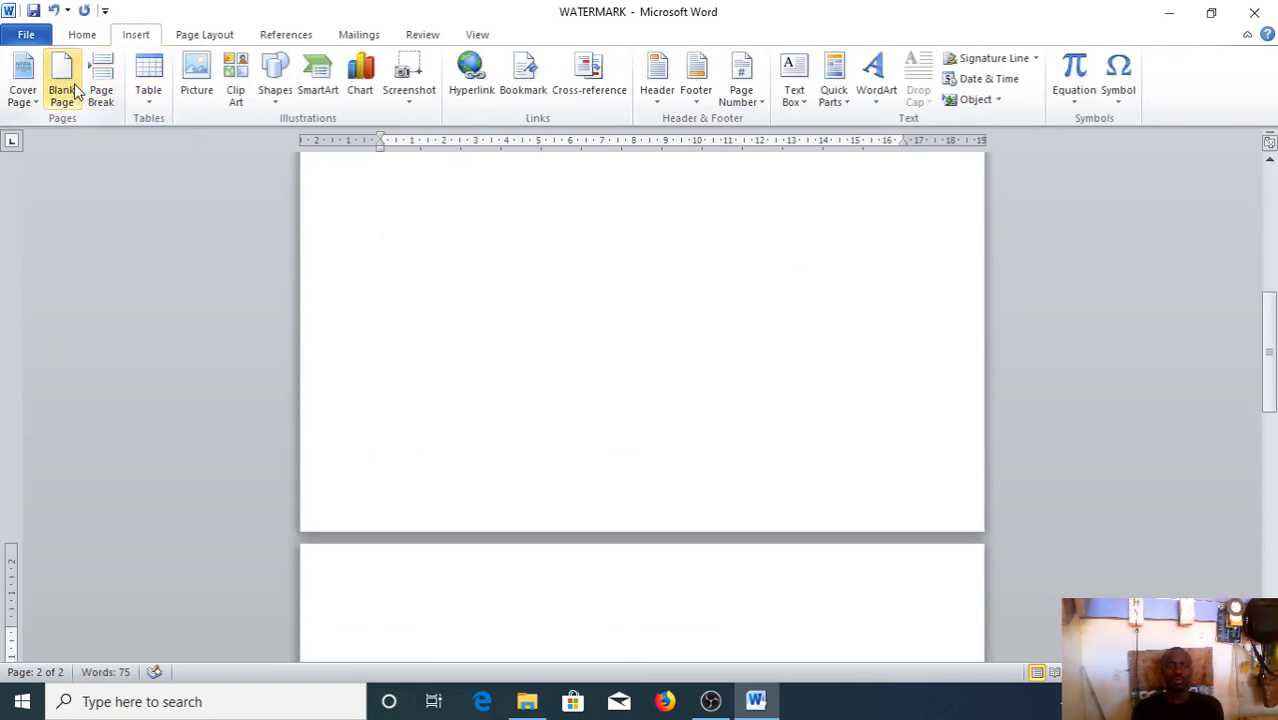
click(76, 90)
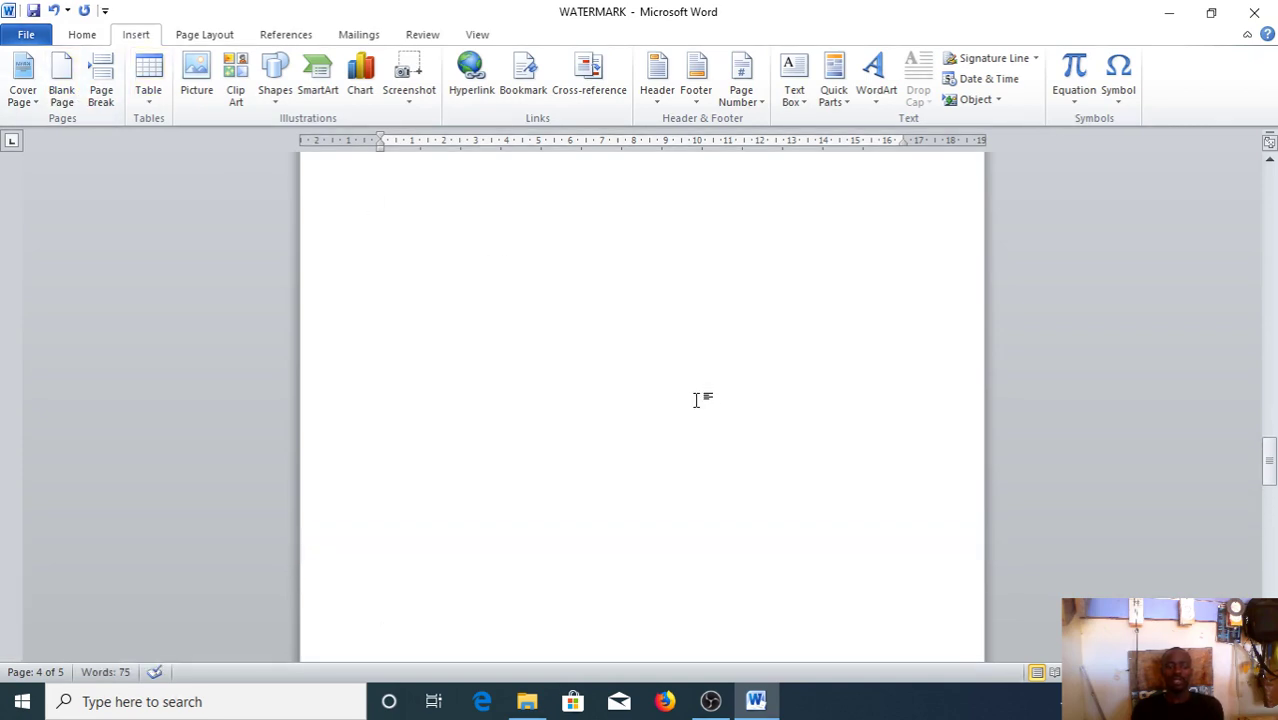
- Copy the heading and both ICT paragraphs from page 1 and paste them onto page 2
scroll(742, 208, up, 15)
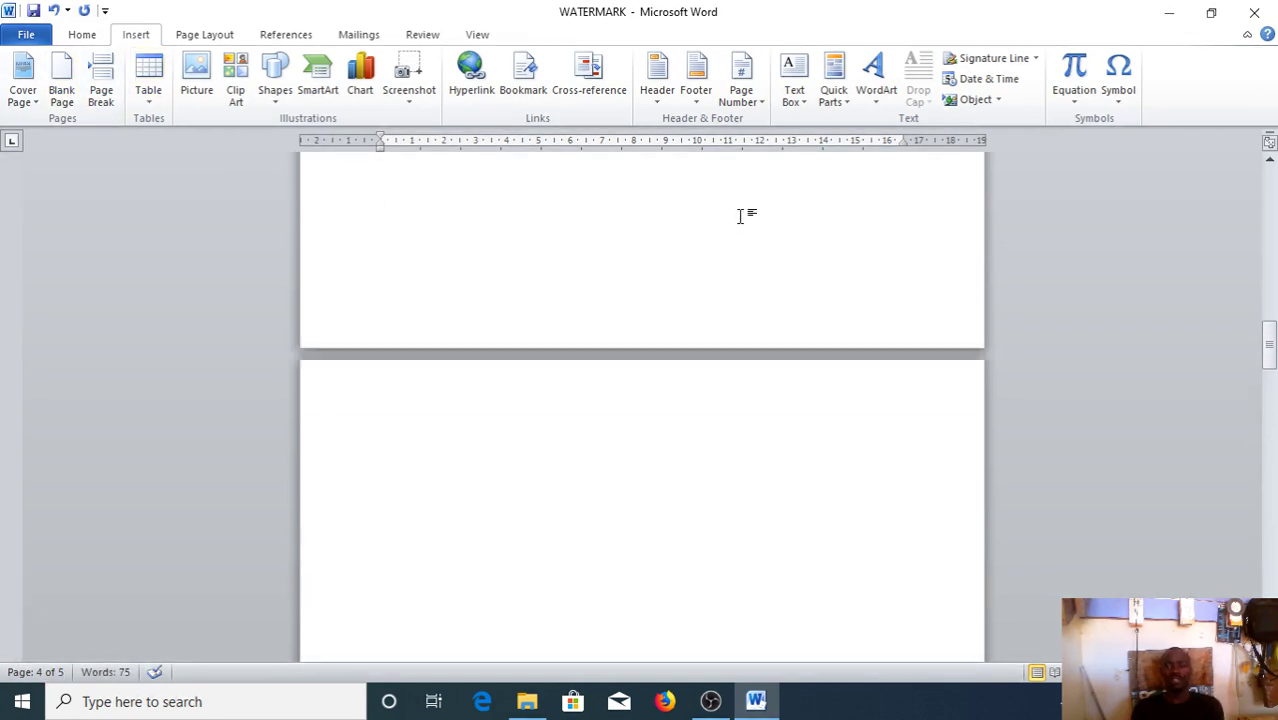
scroll(742, 215, up, 10)
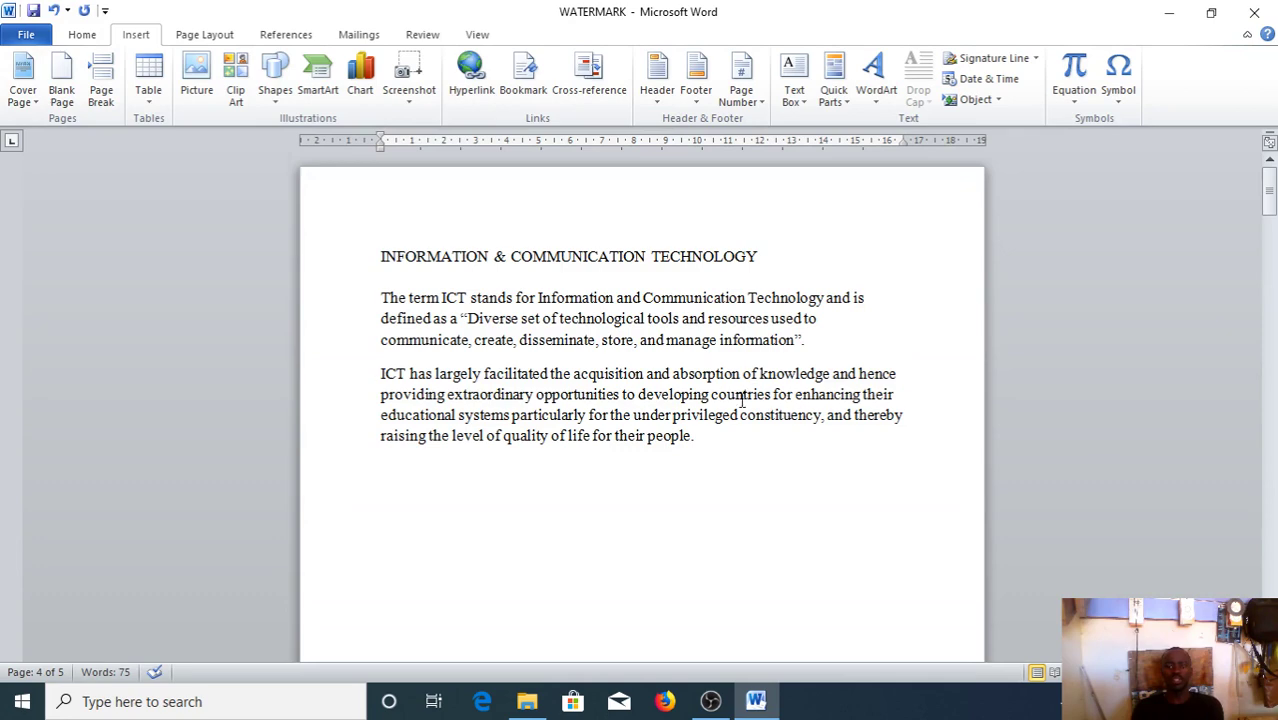
drag(728, 438, 492, 271)
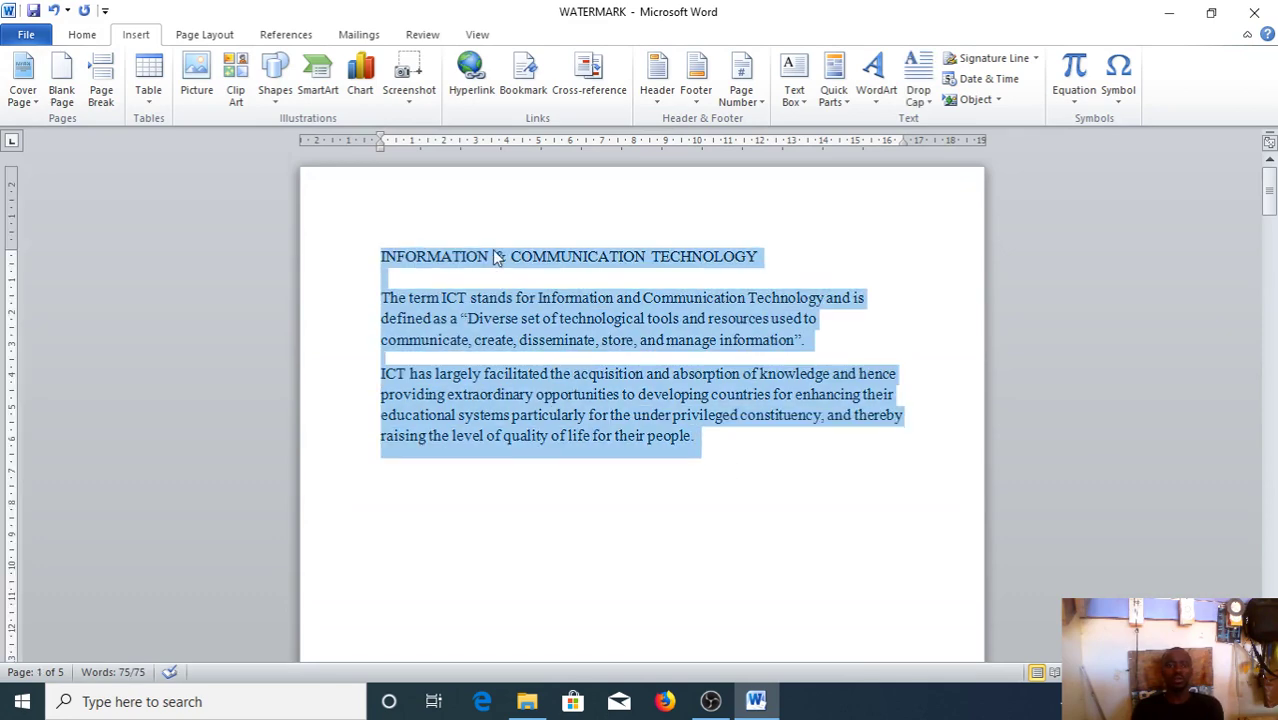
right_click(499, 257)
click(519, 263)
scroll(540, 320, down, 10)
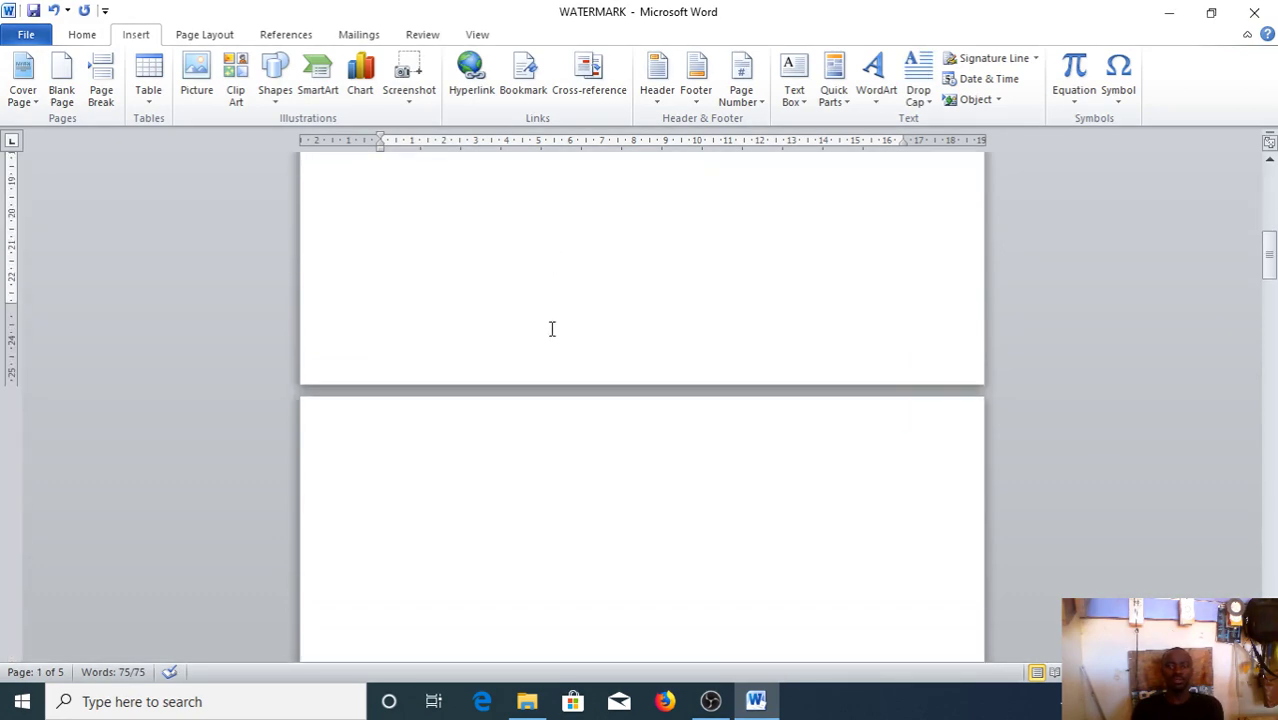
click(407, 452)
right_click(431, 514)
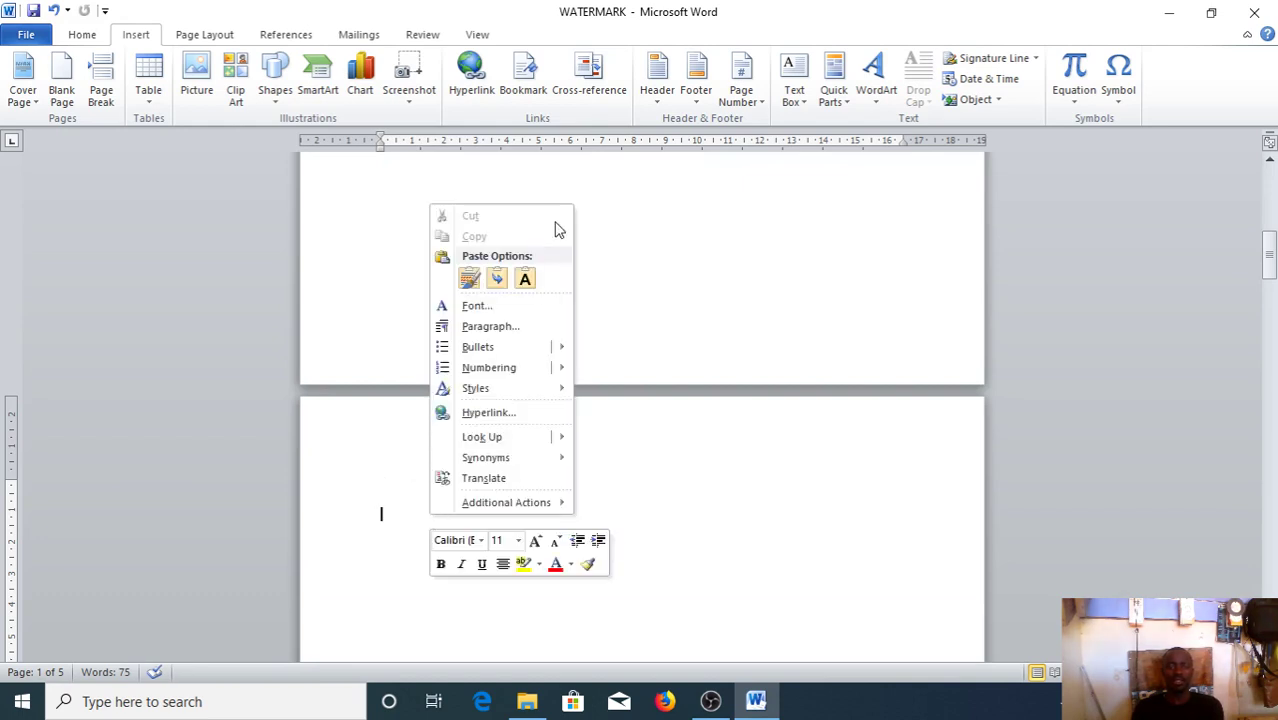
click(474, 283)
- Paste the copied heading and paragraphs onto two more of the blank pages
key(ctrl+Return)
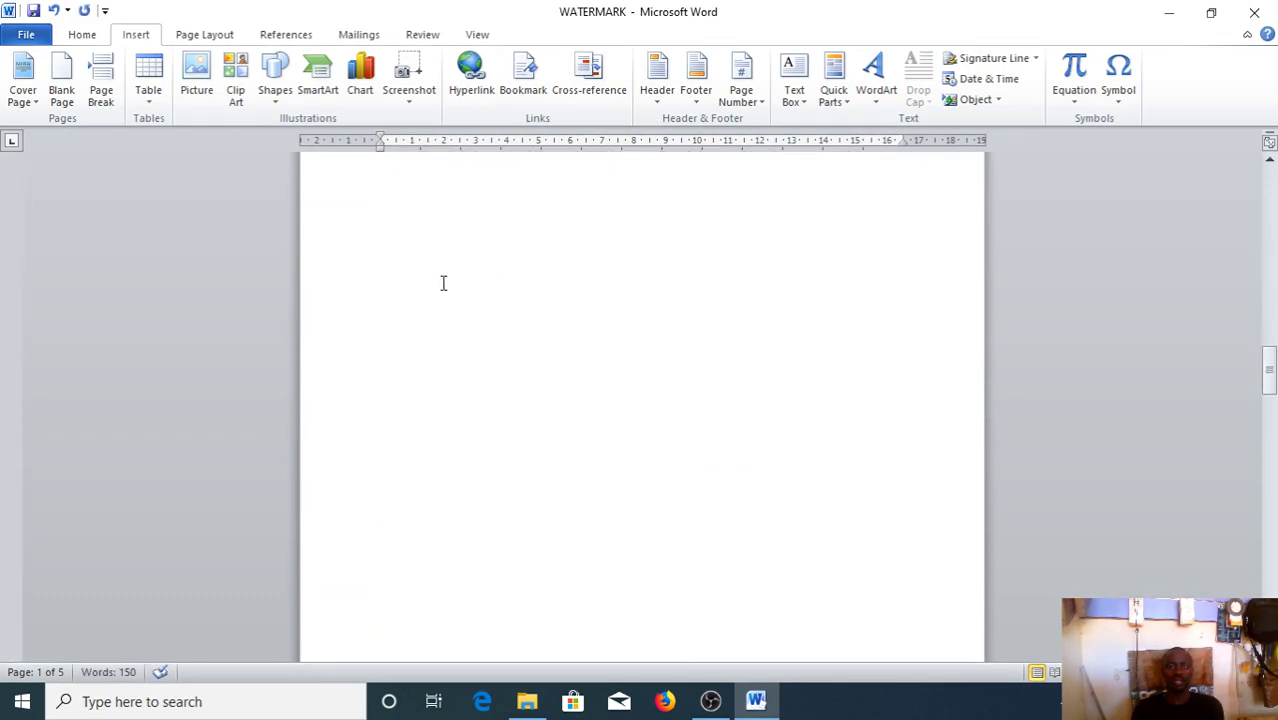
right_click(470, 260)
click(511, 329)
scroll(560, 280, down, 5)
click(403, 291)
right_click(403, 290)
click(442, 364)
scroll(592, 307, down, 1)
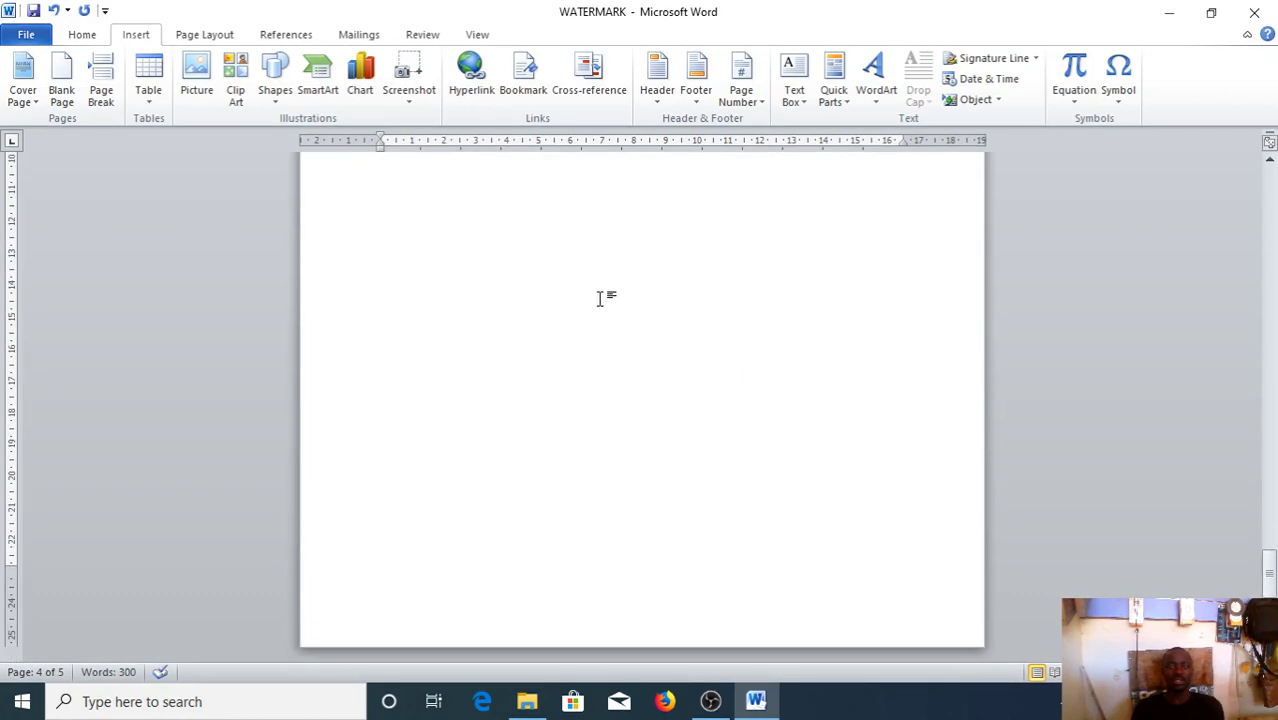
- Paste the copied ICT text onto the last page that is still blank
scroll(601, 287, up, 10)
scroll(685, 250, down, 8)
scroll(701, 262, up, 10)
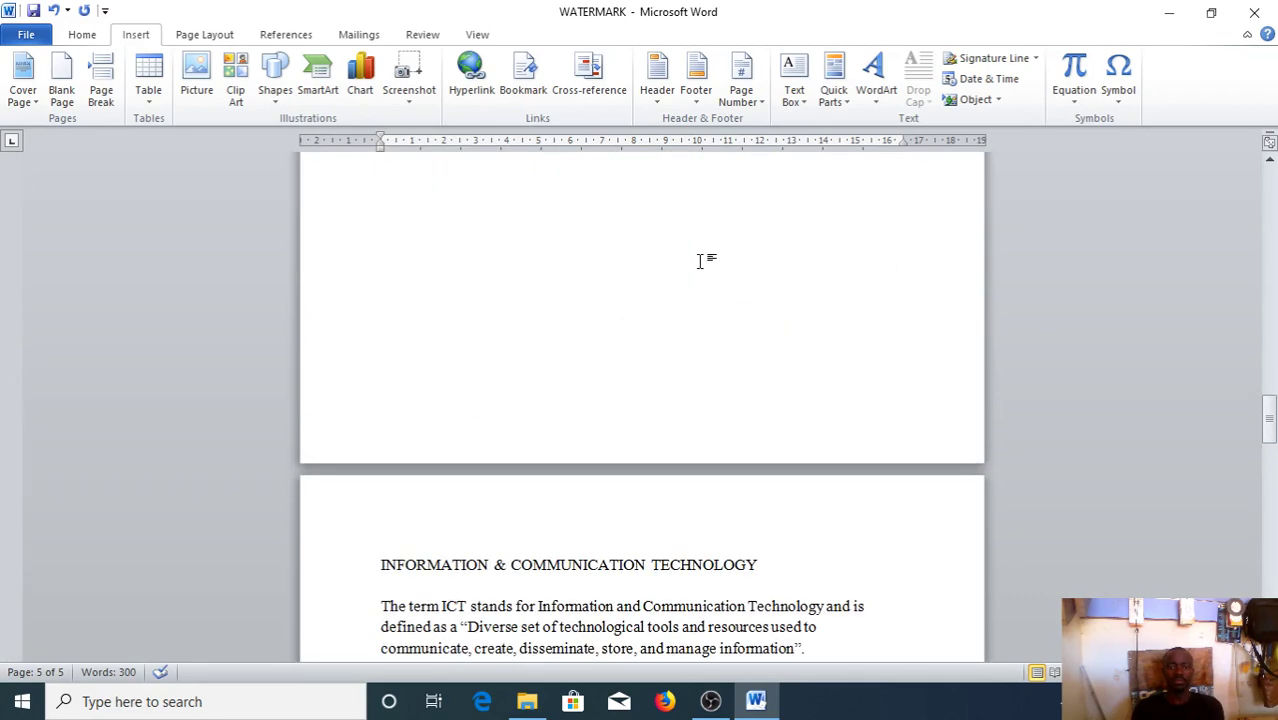
right_click(408, 344)
click(447, 417)
scroll(436, 398, up, 2)
scroll(436, 398, down, 8)
scroll(562, 414, up, 6)
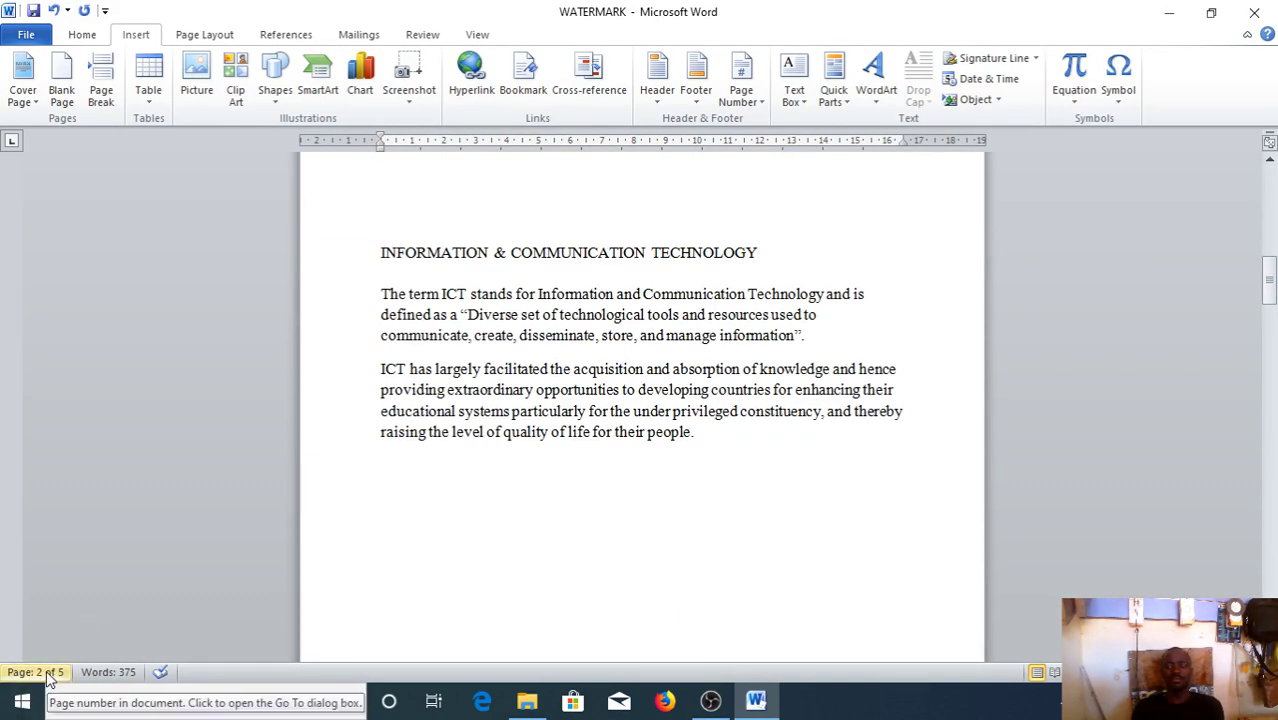
- Add page numbers at the bottom of the pages in the Plain Number 2 style
scroll(681, 504, up, 6)
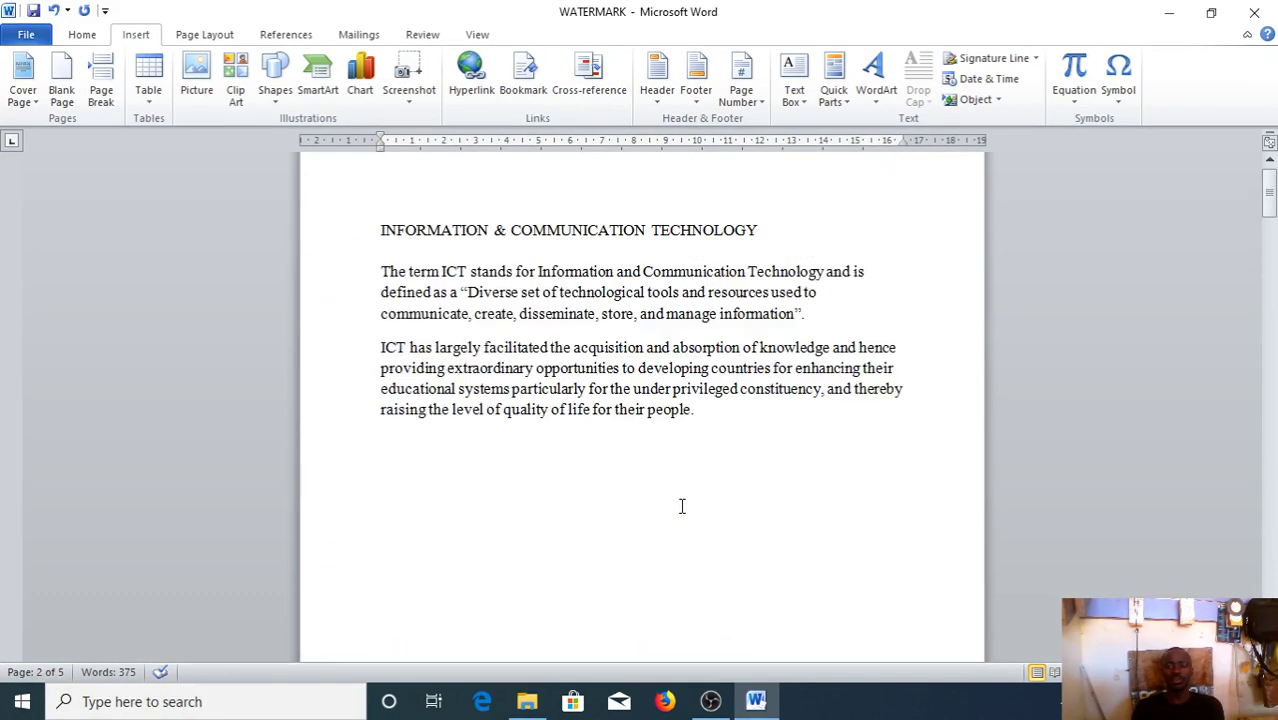
scroll(682, 506, down, 6)
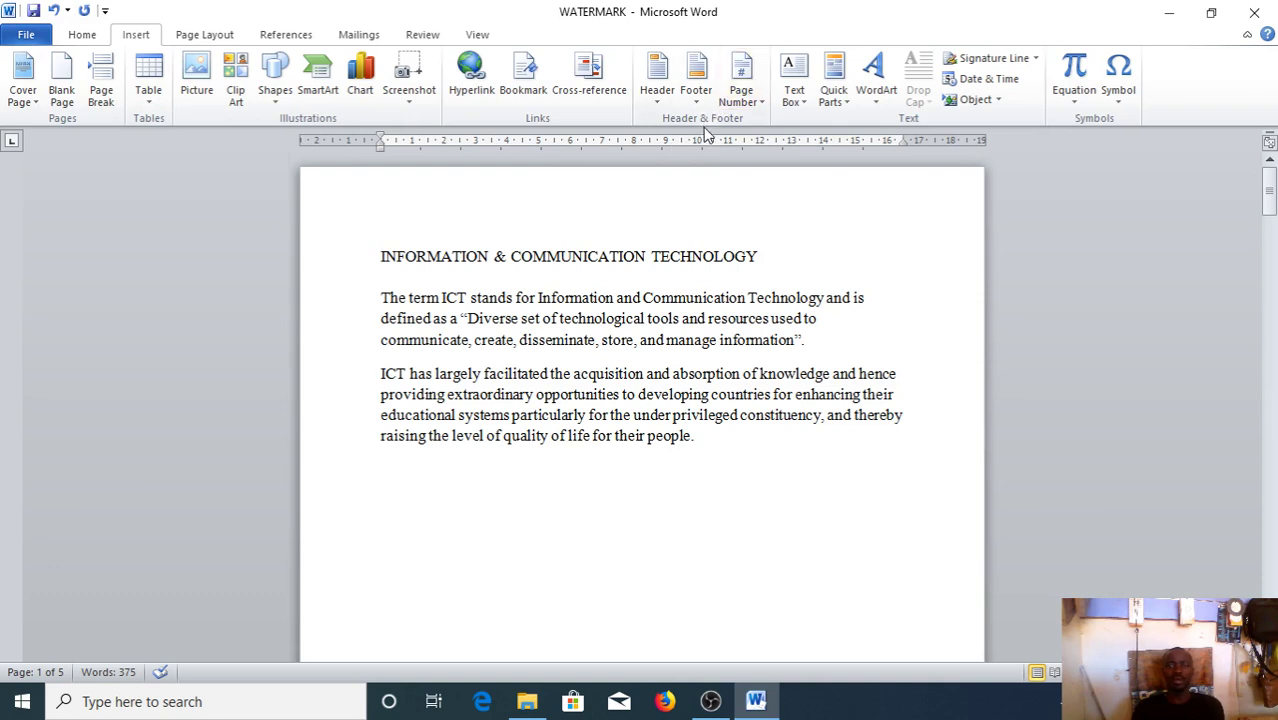
click(741, 80)
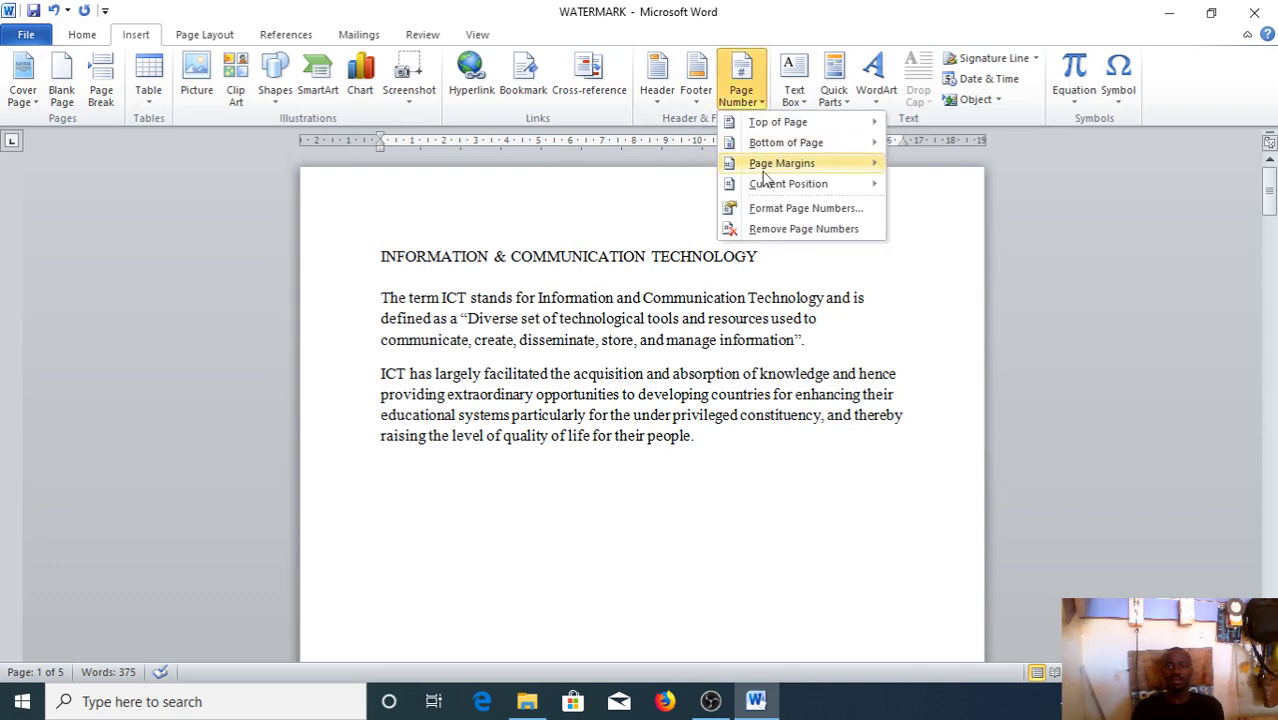
click(790, 143)
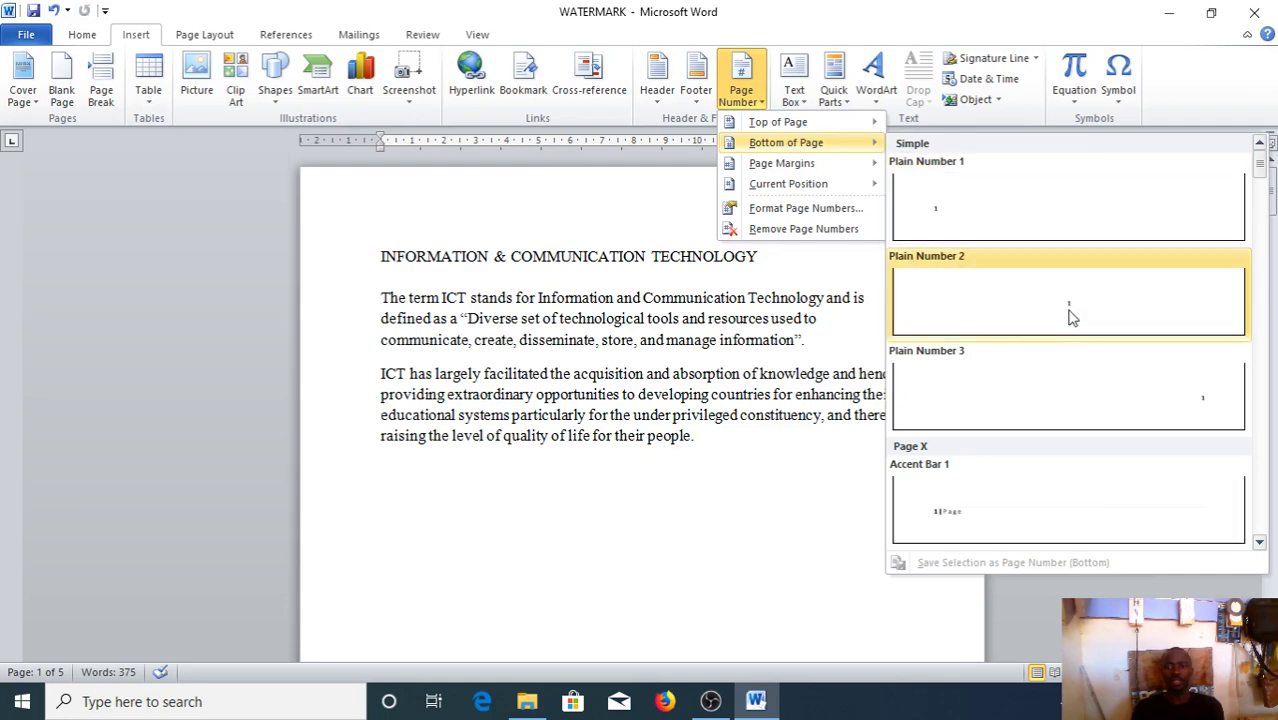
click(1070, 312)
- Enlarge the footer page number to 18 pt and make it bold
double_click(645, 586)
click(102, 36)
click(288, 67)
click(288, 67)
click(288, 67)
click(288, 67)
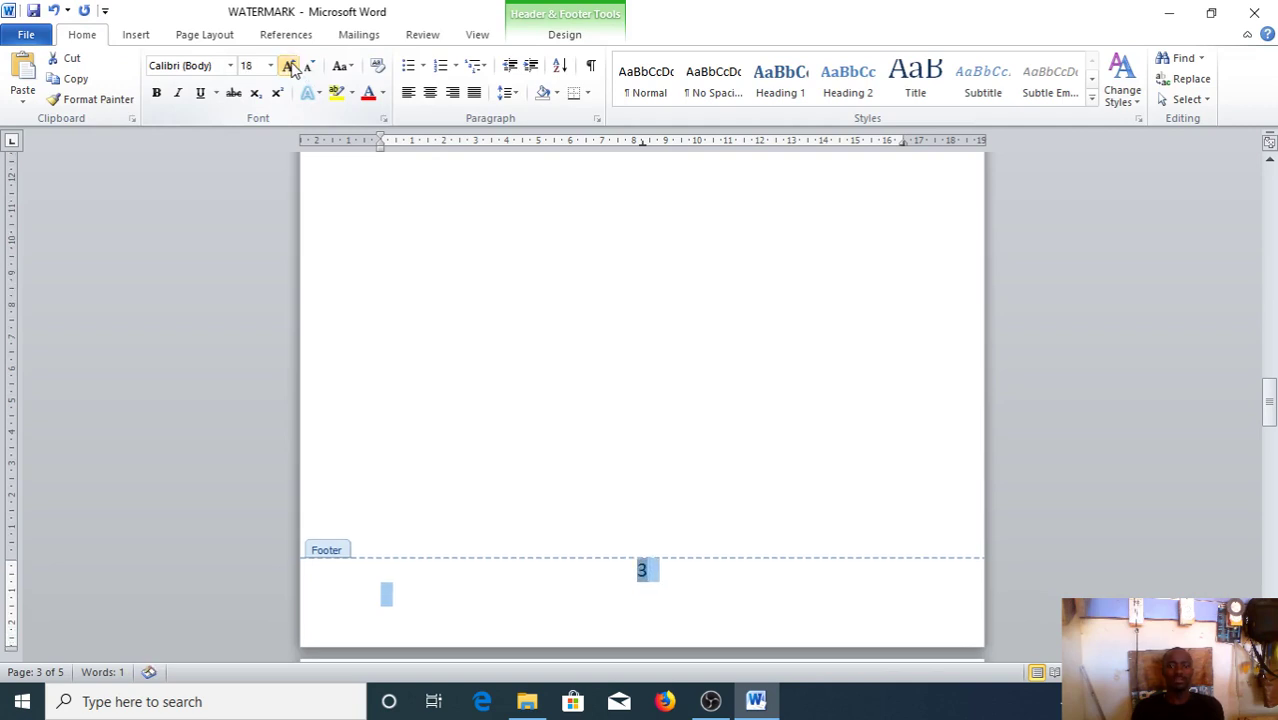
click(155, 94)
click(436, 603)
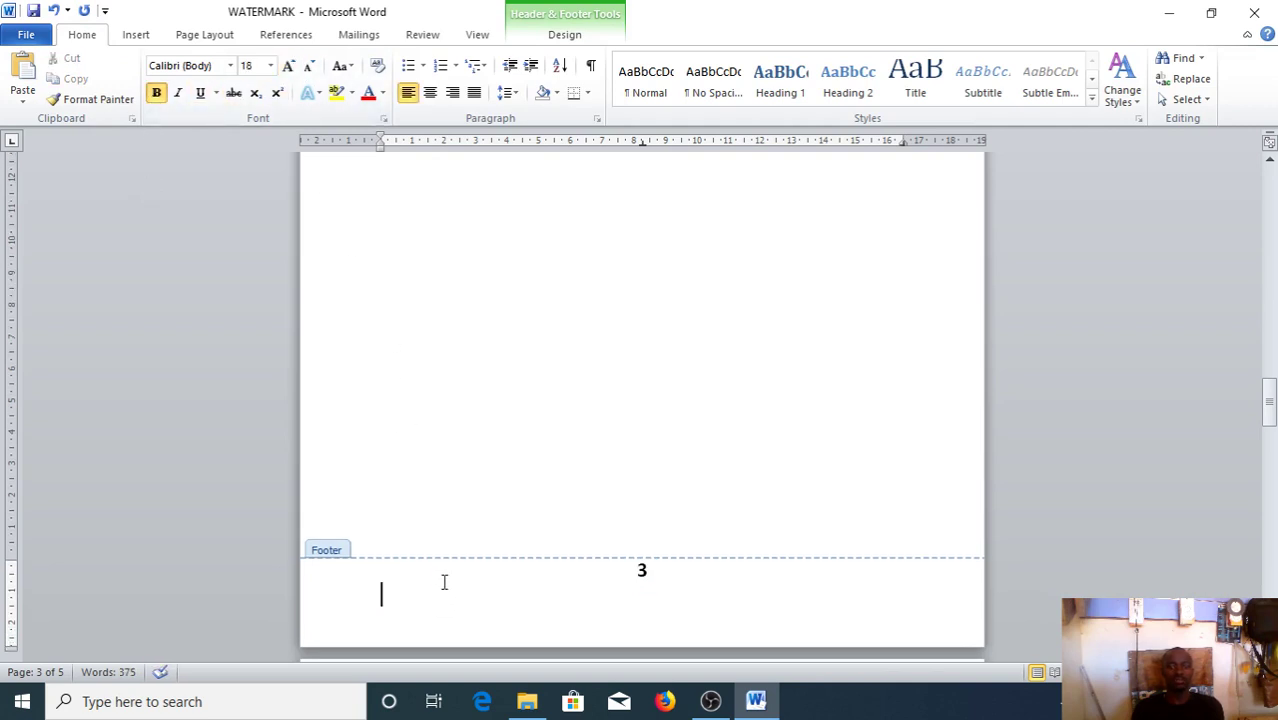
- Set the footer page number's font to Arial Black and leave header and footer editing
double_click(660, 580)
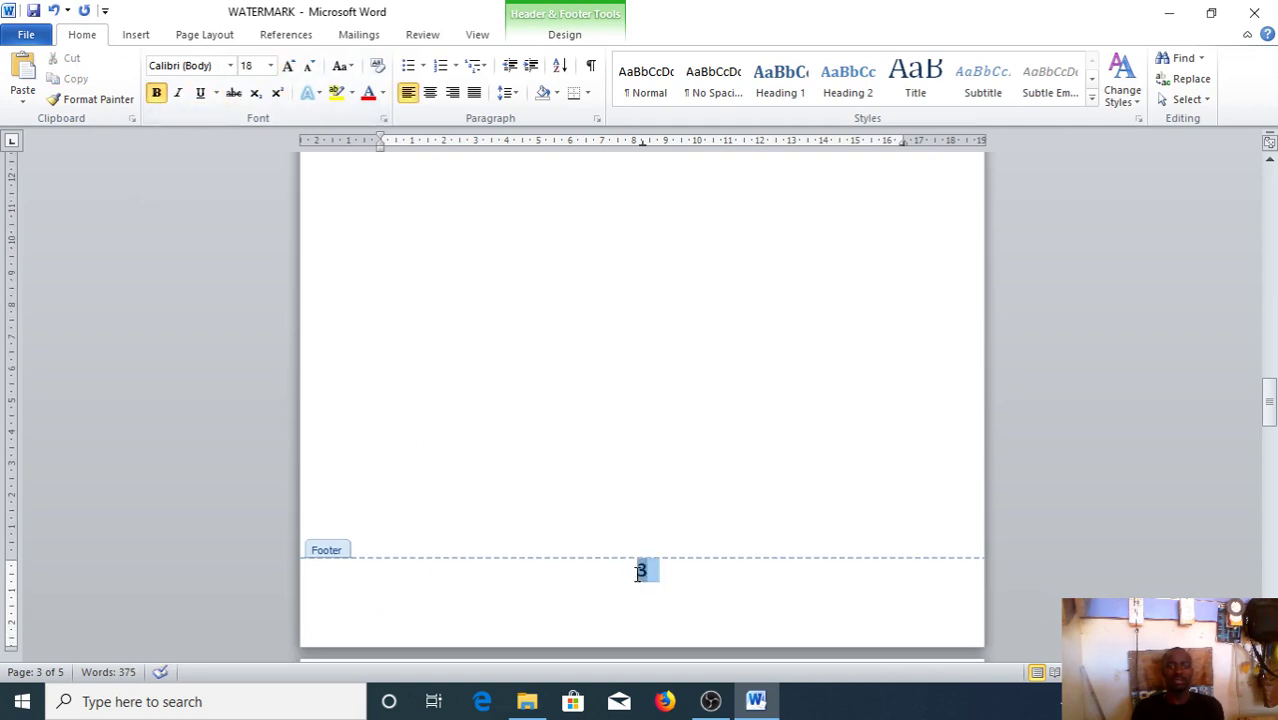
click(230, 65)
click(228, 182)
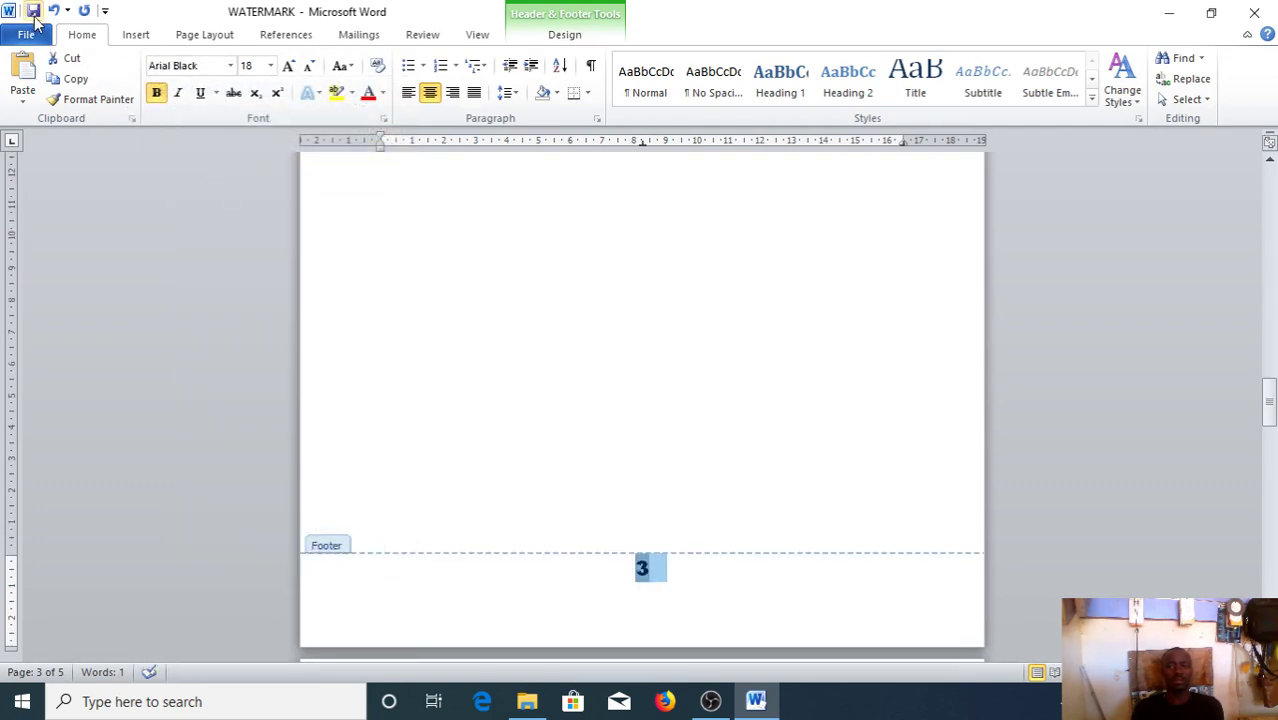
scroll(790, 420, up, 10)
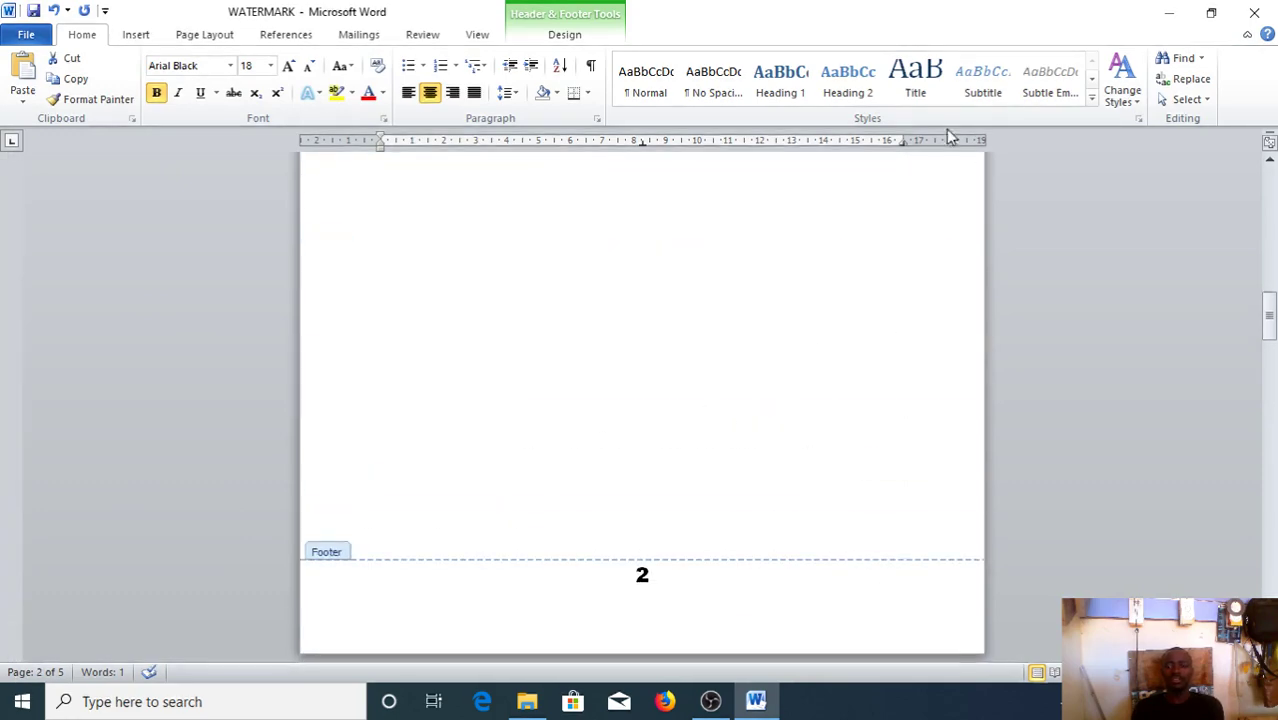
scroll(574, 343, down, 5)
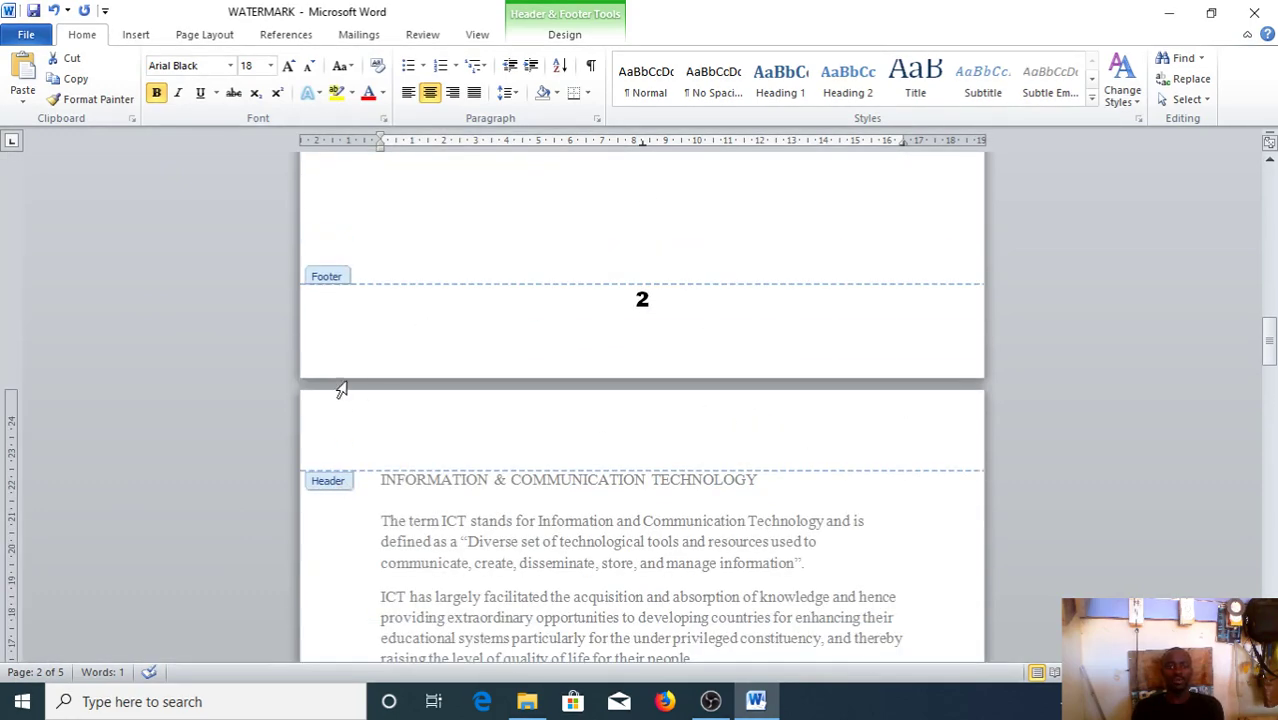
scroll(430, 278, up, 15)
scroll(432, 280, down, 6)
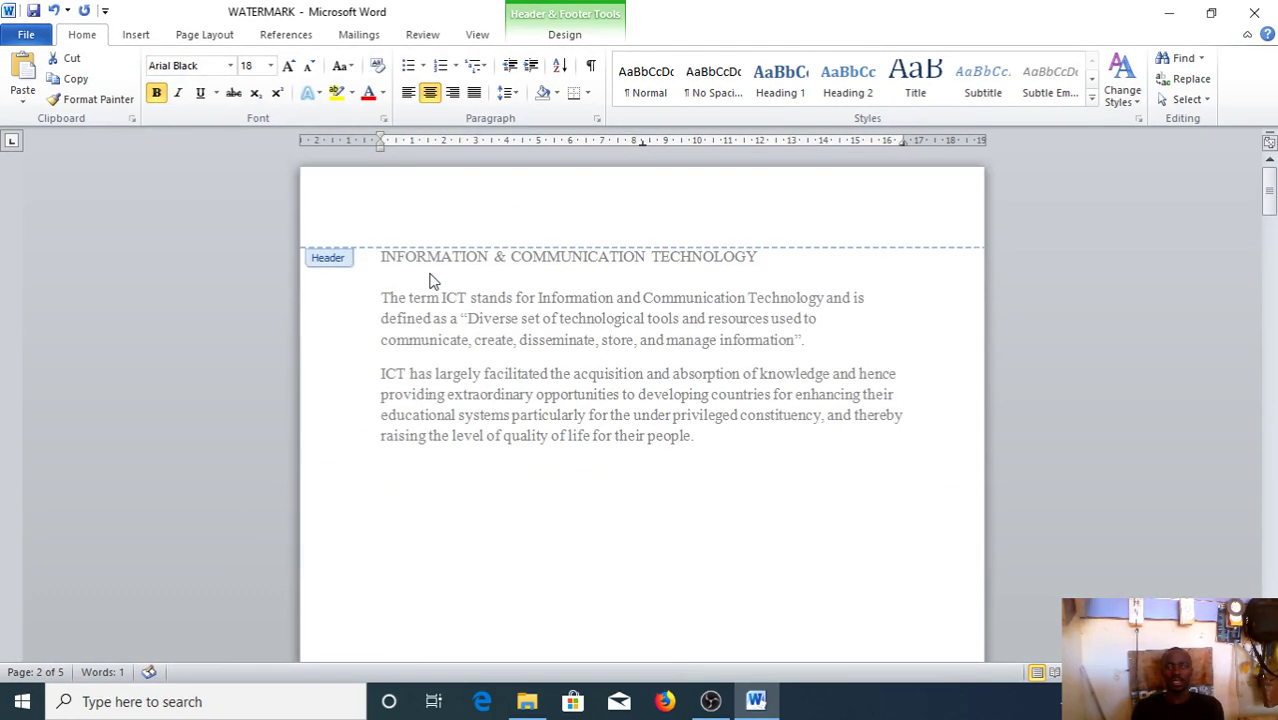
click(564, 35)
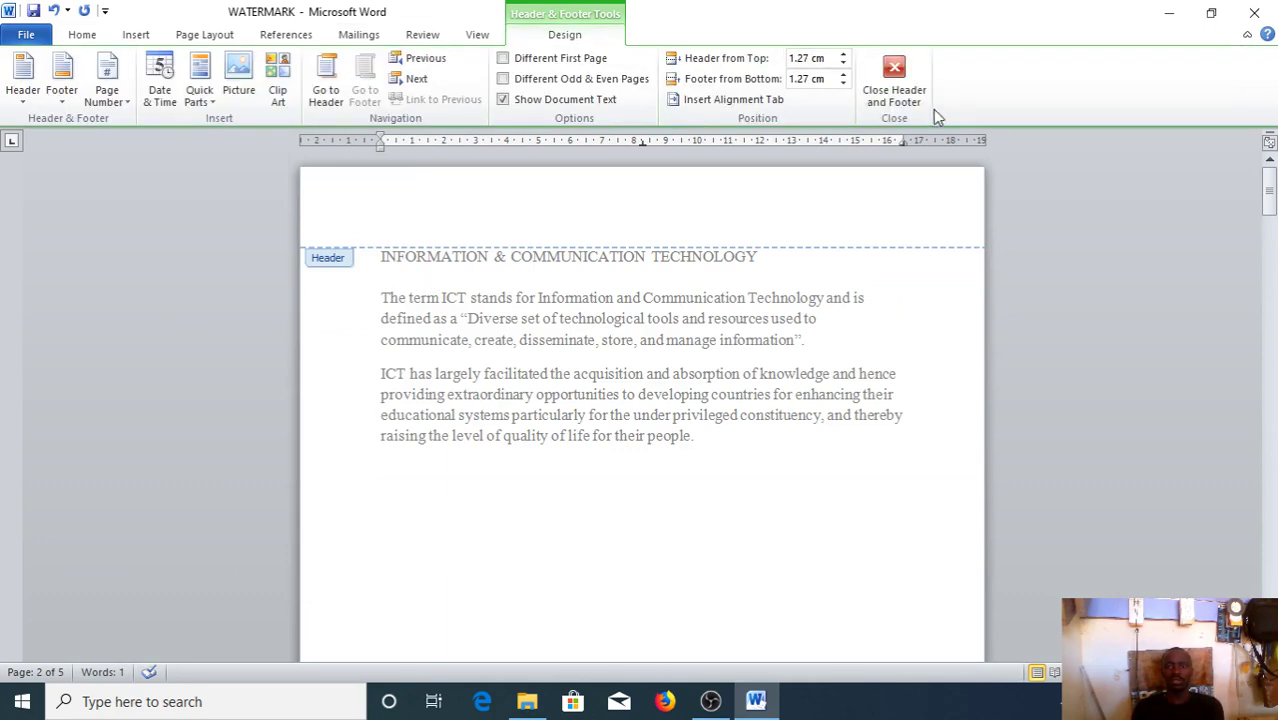
click(917, 88)
- Open the custom watermark settings on the document's third page and choose a text watermark
scroll(830, 216, up, 12)
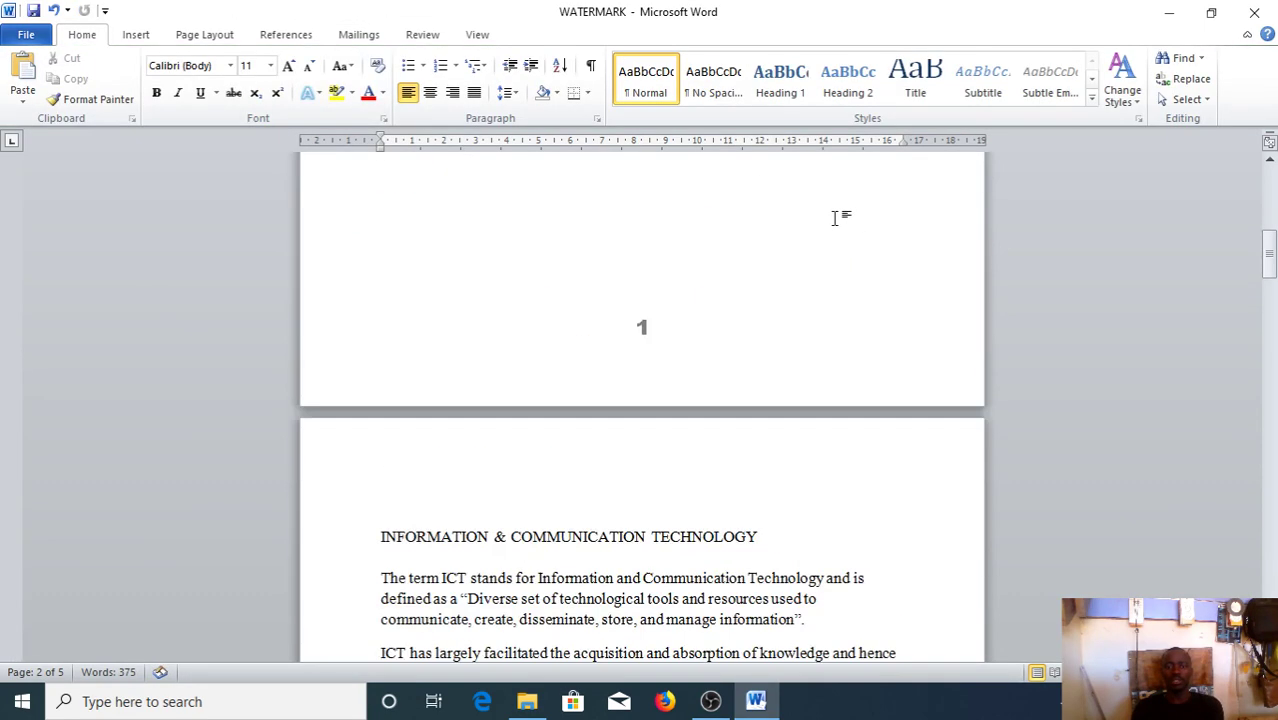
scroll(835, 221, down, 3)
scroll(831, 228, up, 3)
scroll(815, 240, down, 11)
scroll(812, 245, down, 10)
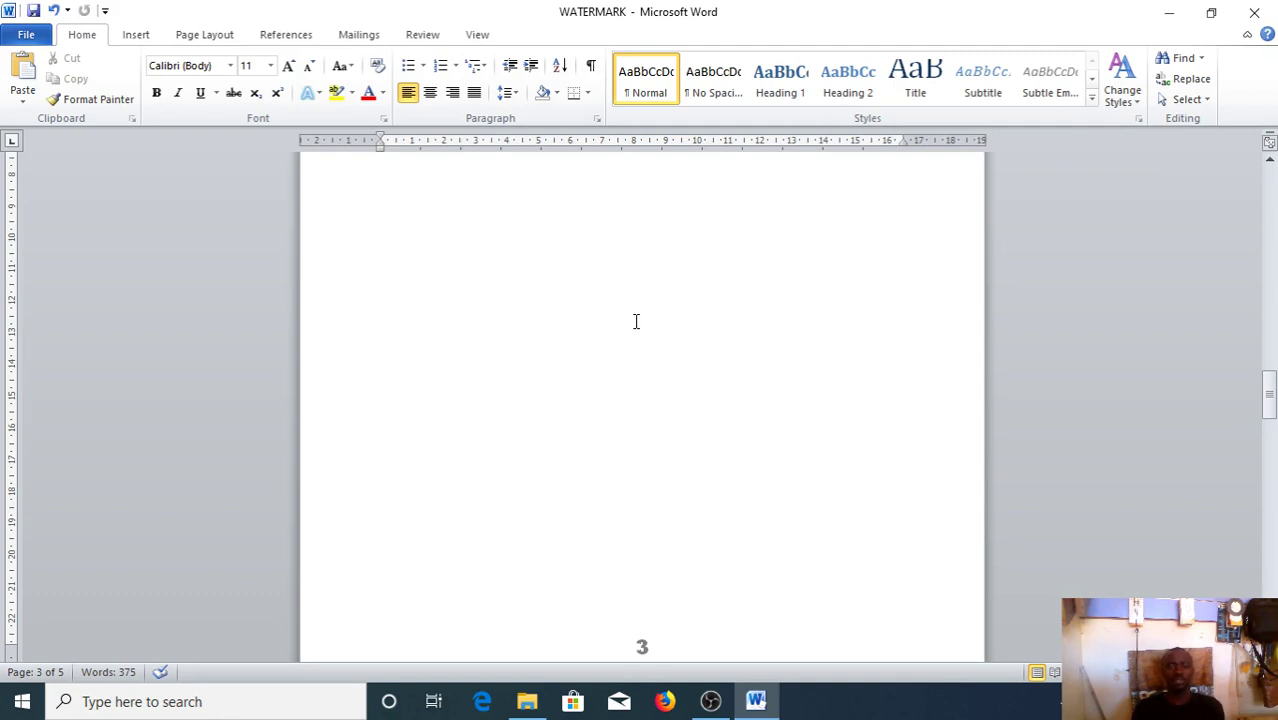
click(229, 38)
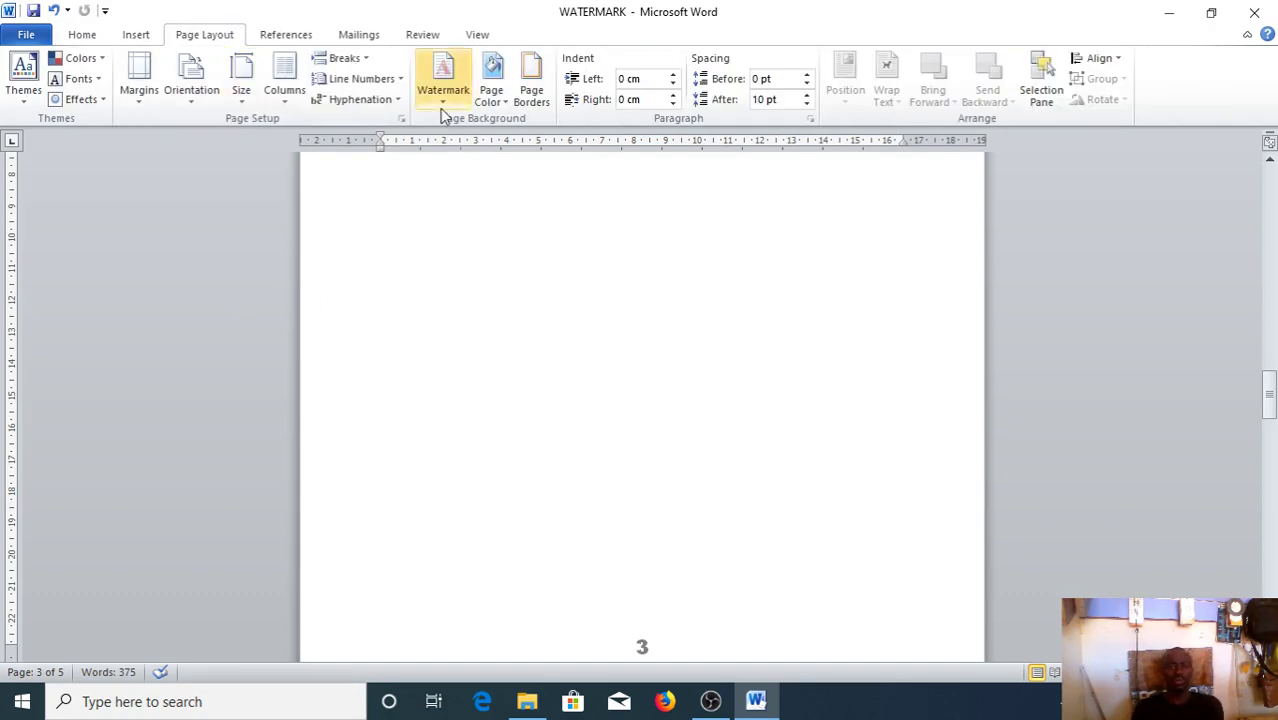
scroll(704, 300, down, 5)
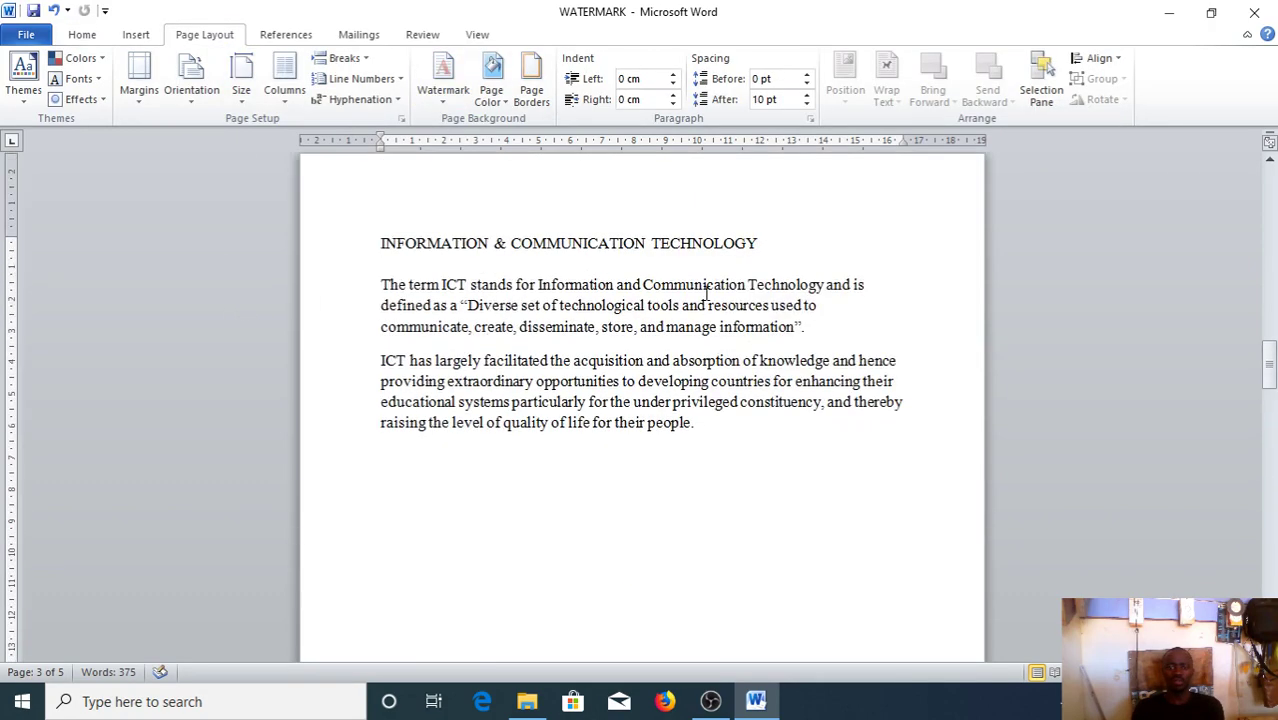
scroll(714, 306, down, 5)
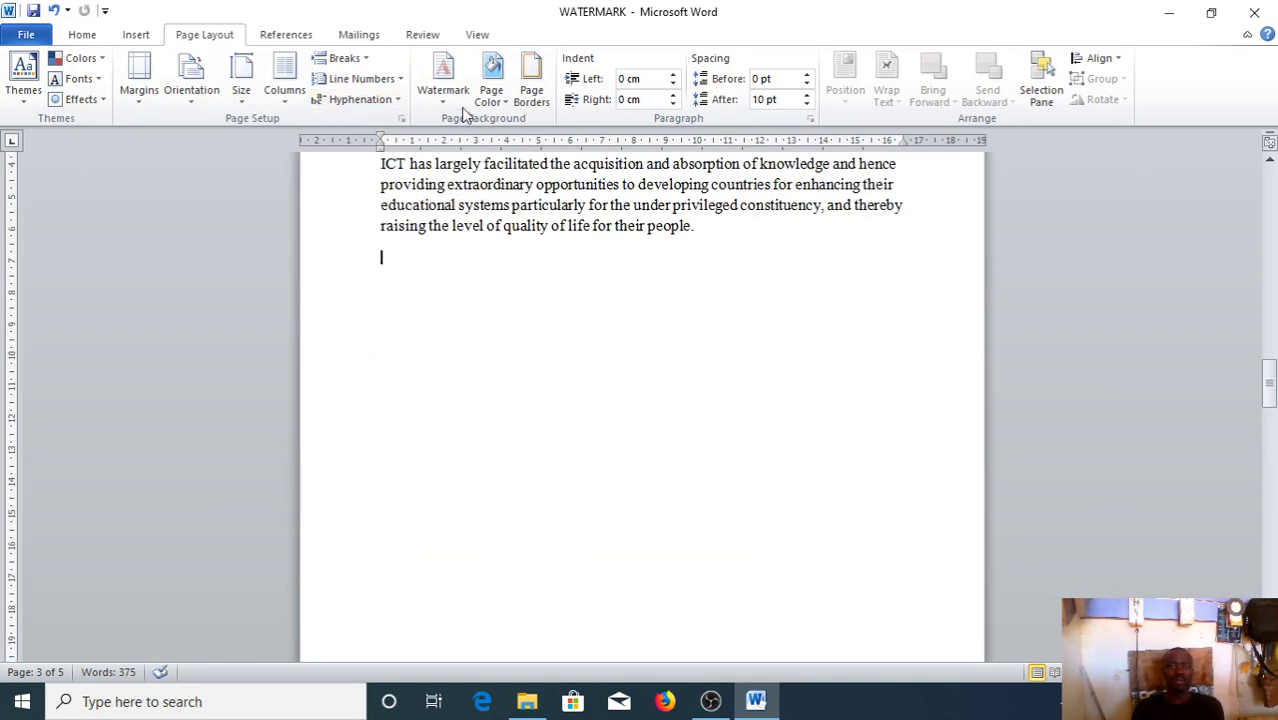
click(443, 90)
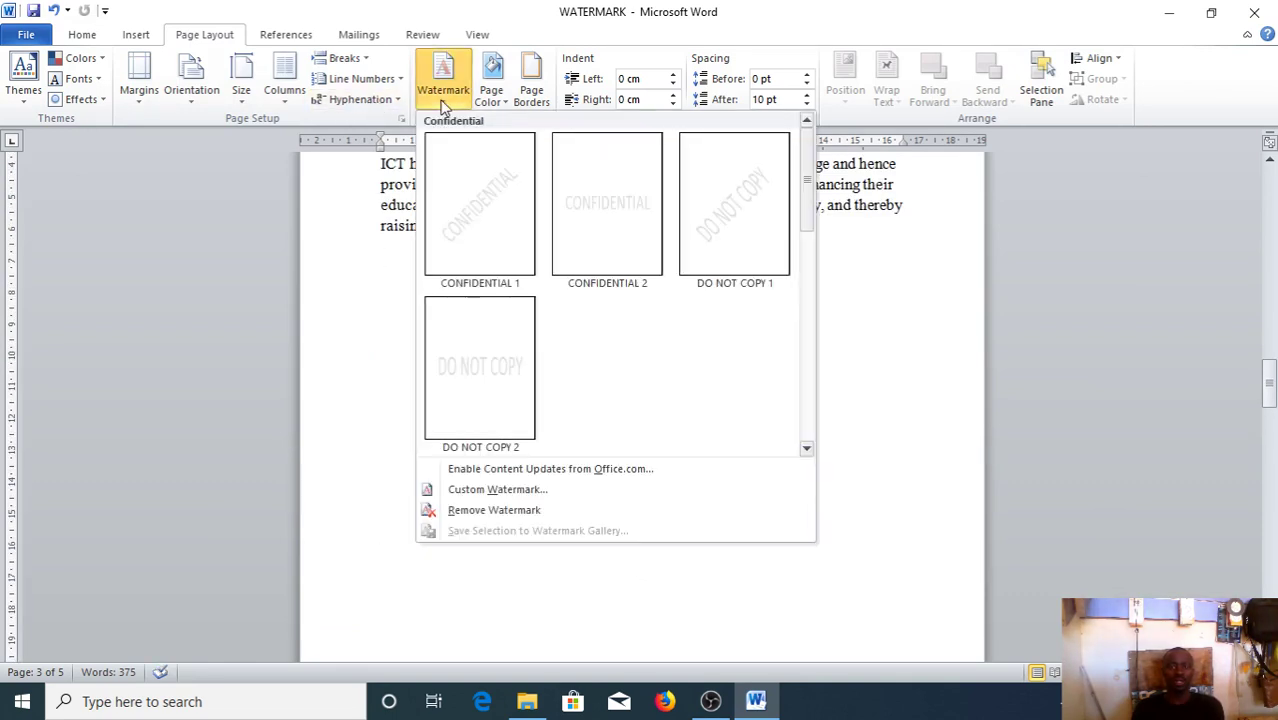
click(499, 489)
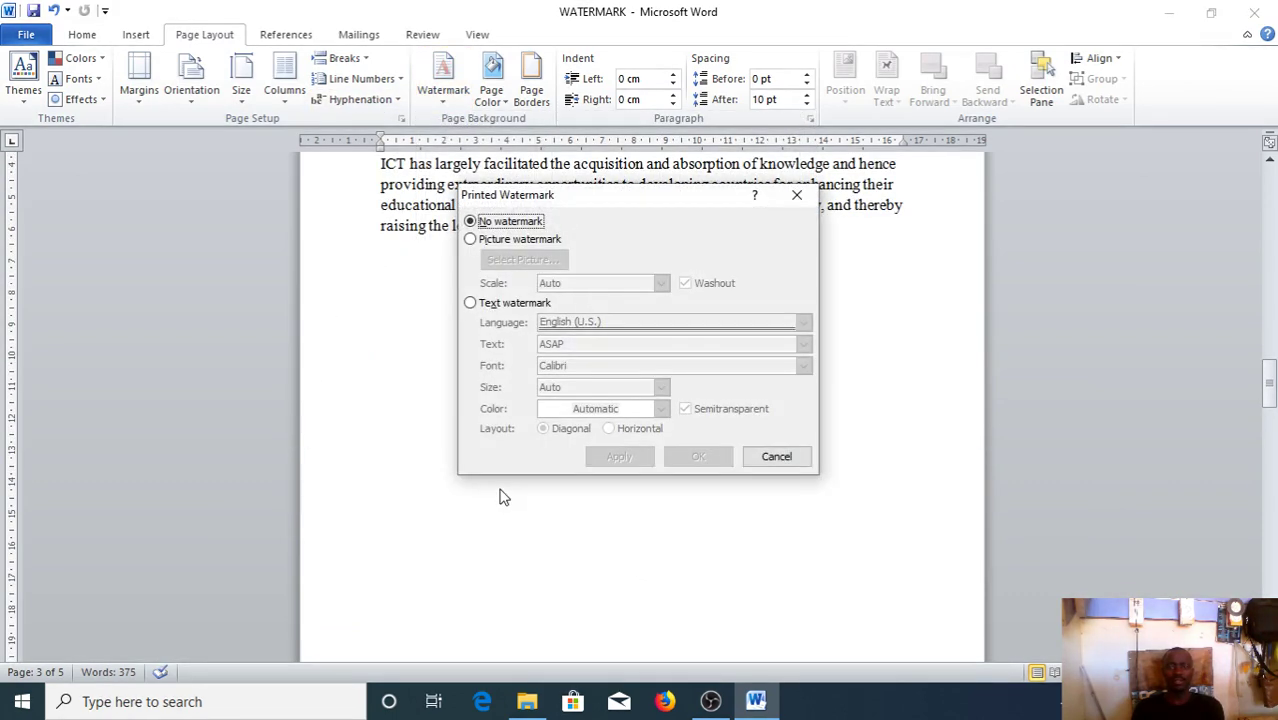
click(470, 302)
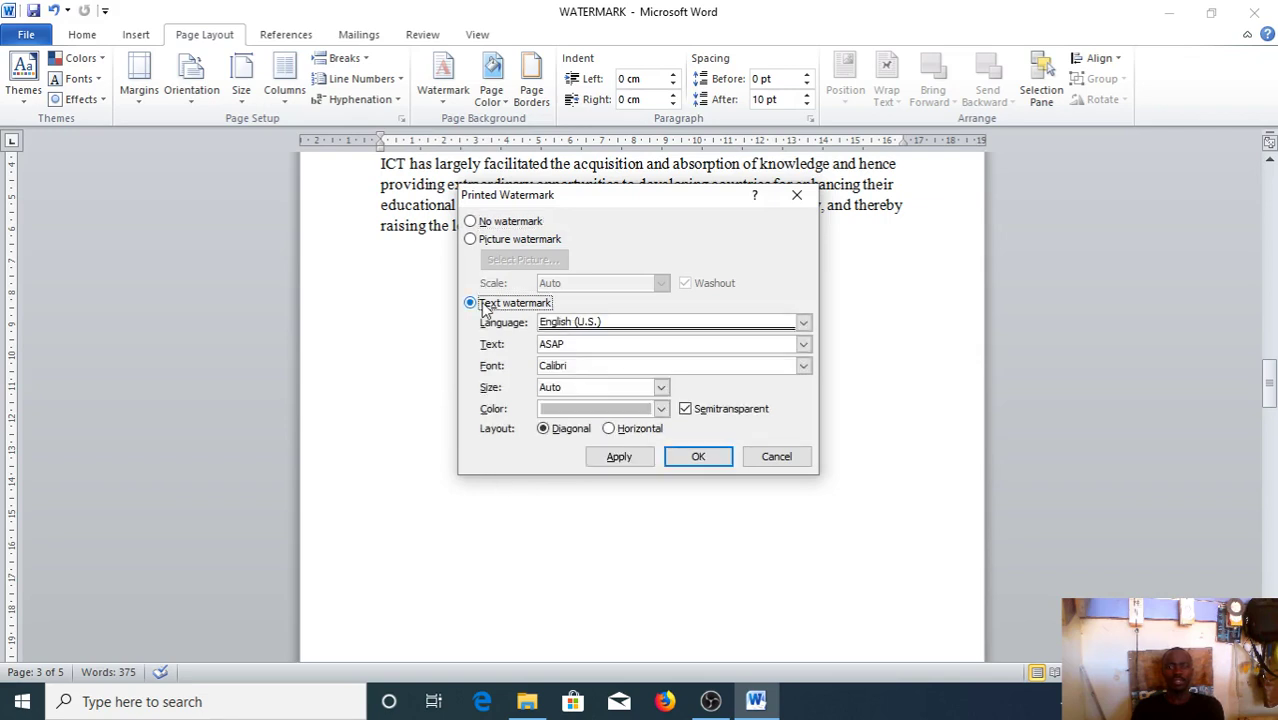
- Replace the preset watermark text with PAGE 3
click(590, 344)
key(BackSpace)
key(BackSpace)
key(BackSpace)
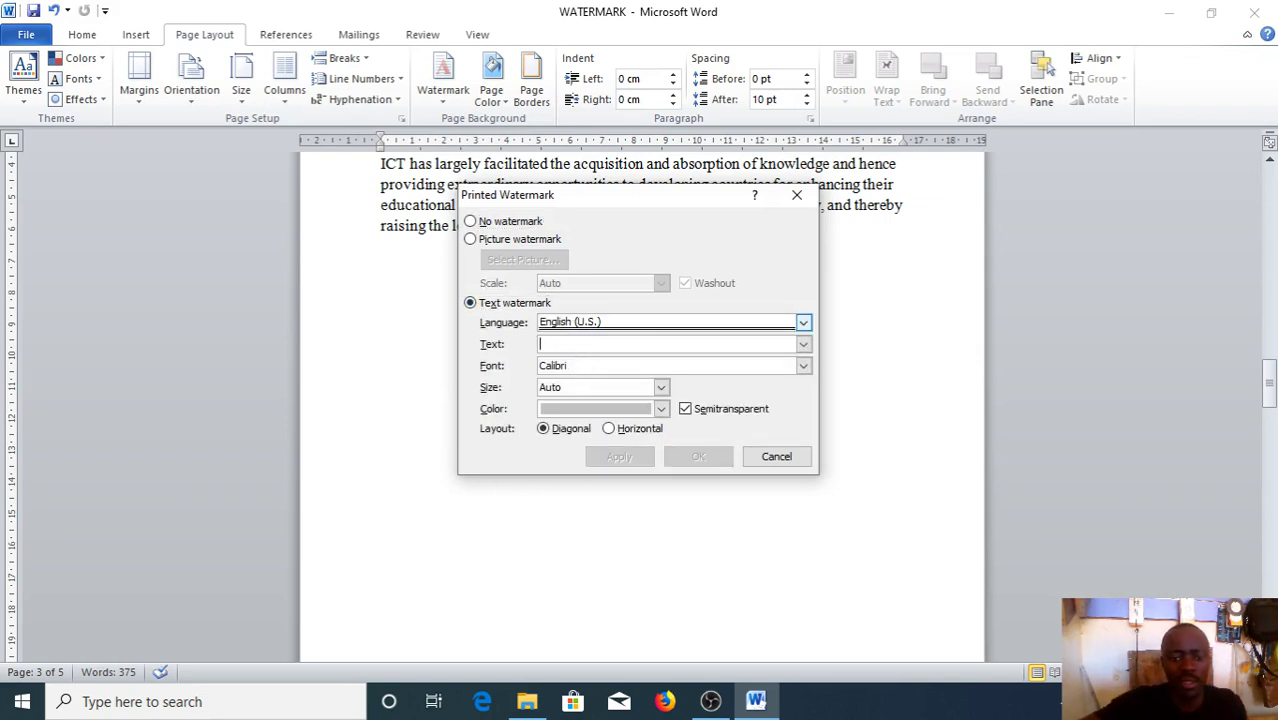
text(P)
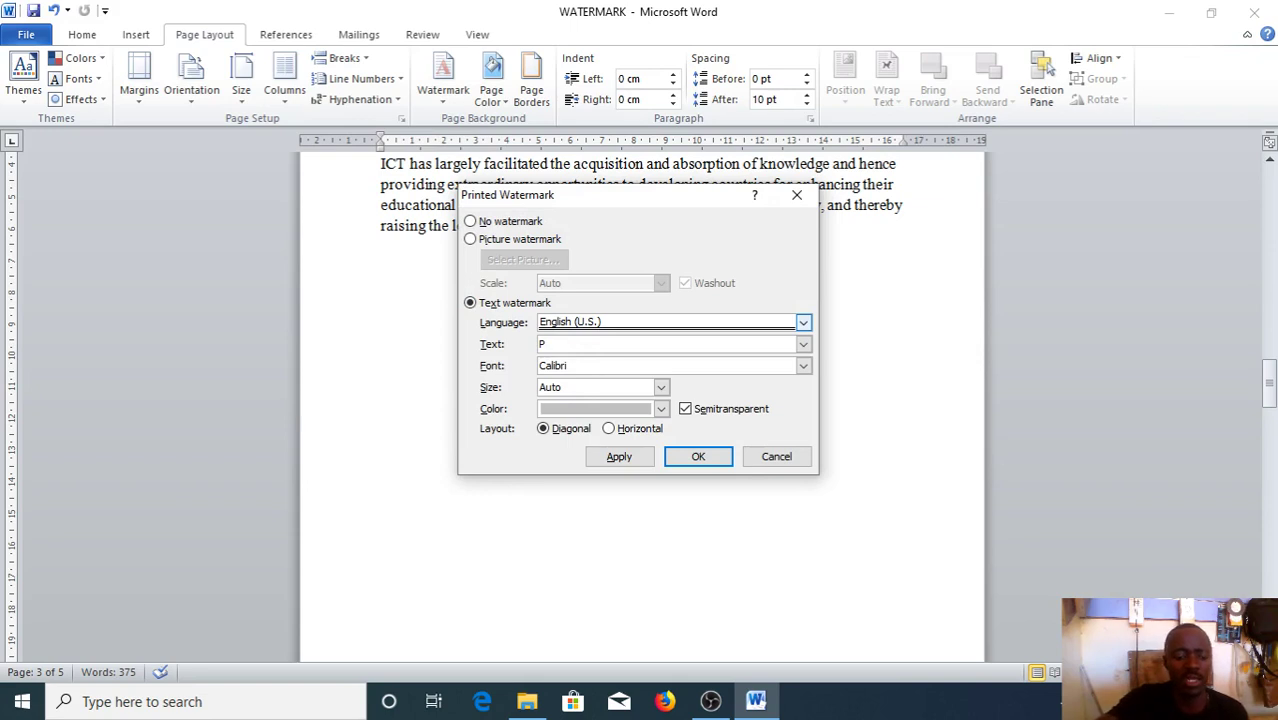
text(AGE)
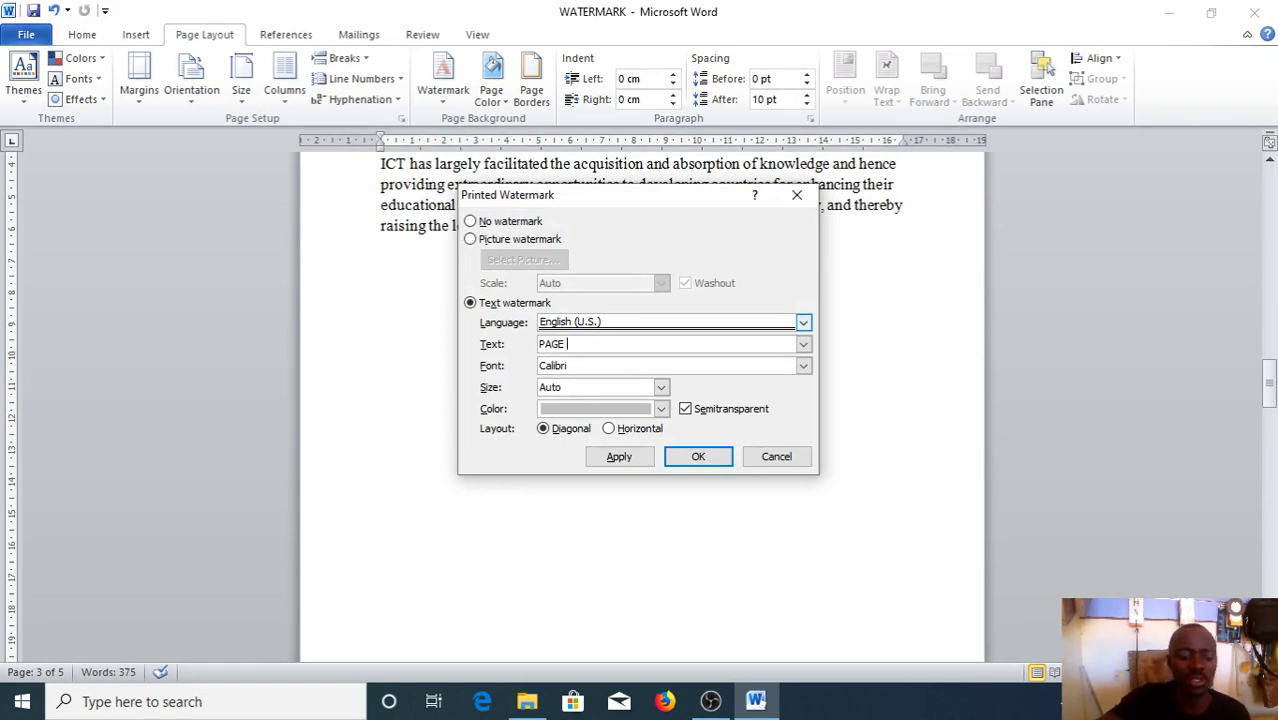
text( 3)
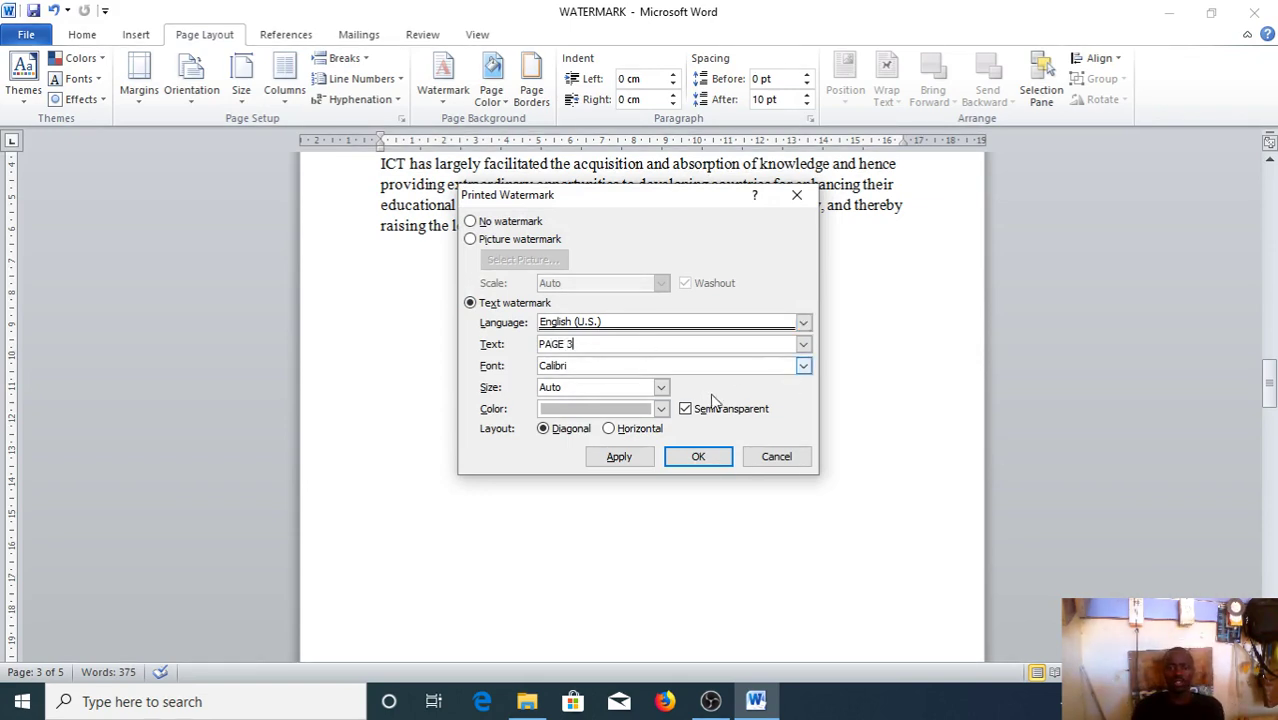
- Color the PAGE 3 watermark red, change its font to a serif typeface, and apply it to the document
click(662, 413)
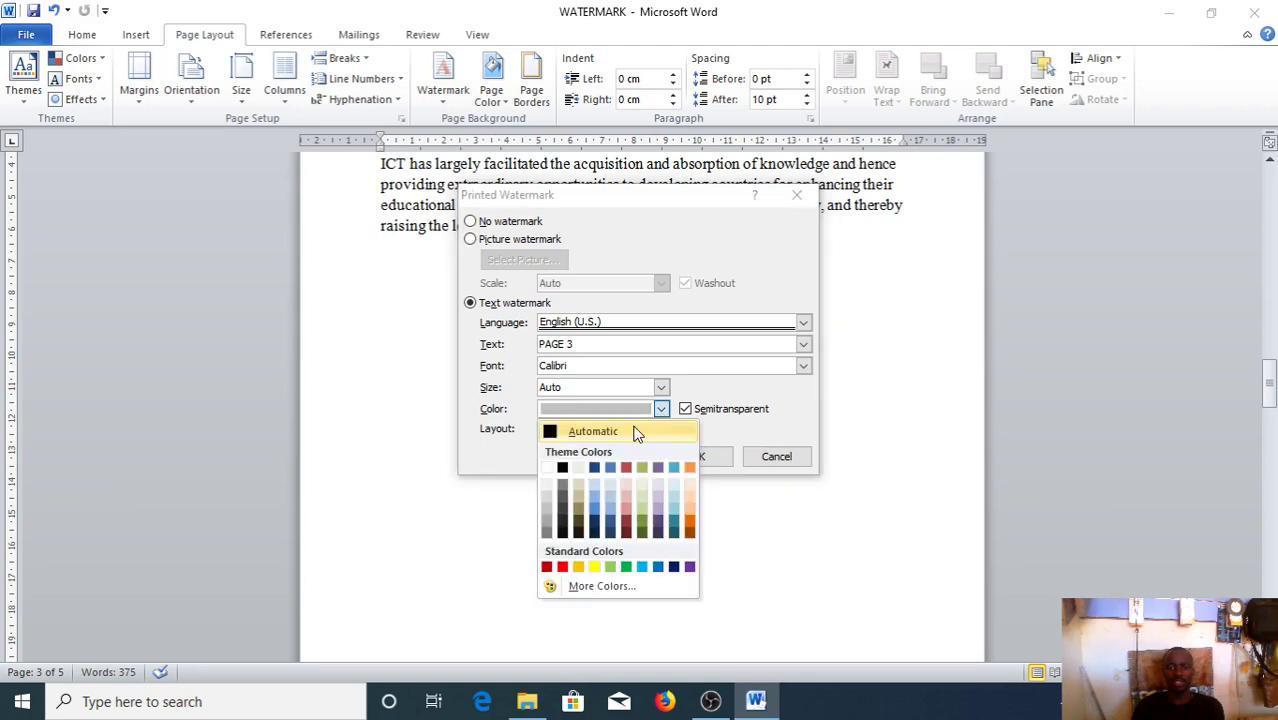
click(563, 567)
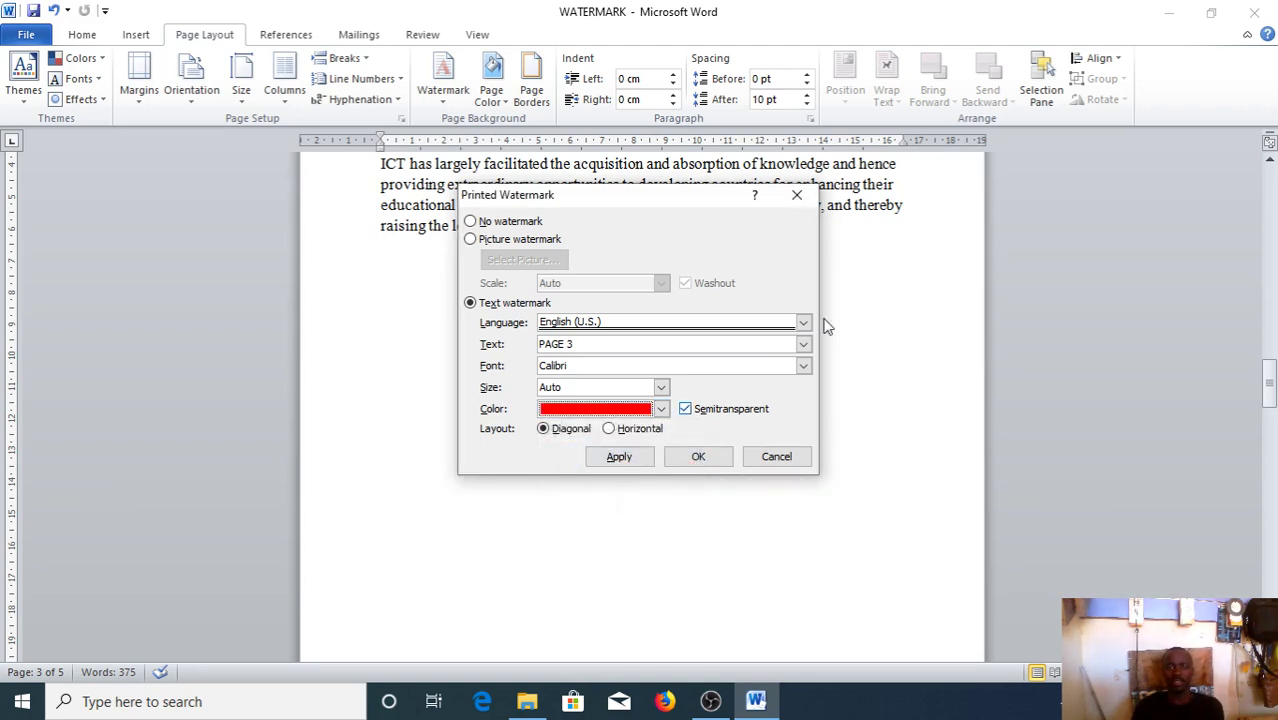
click(803, 343)
click(803, 343)
click(804, 367)
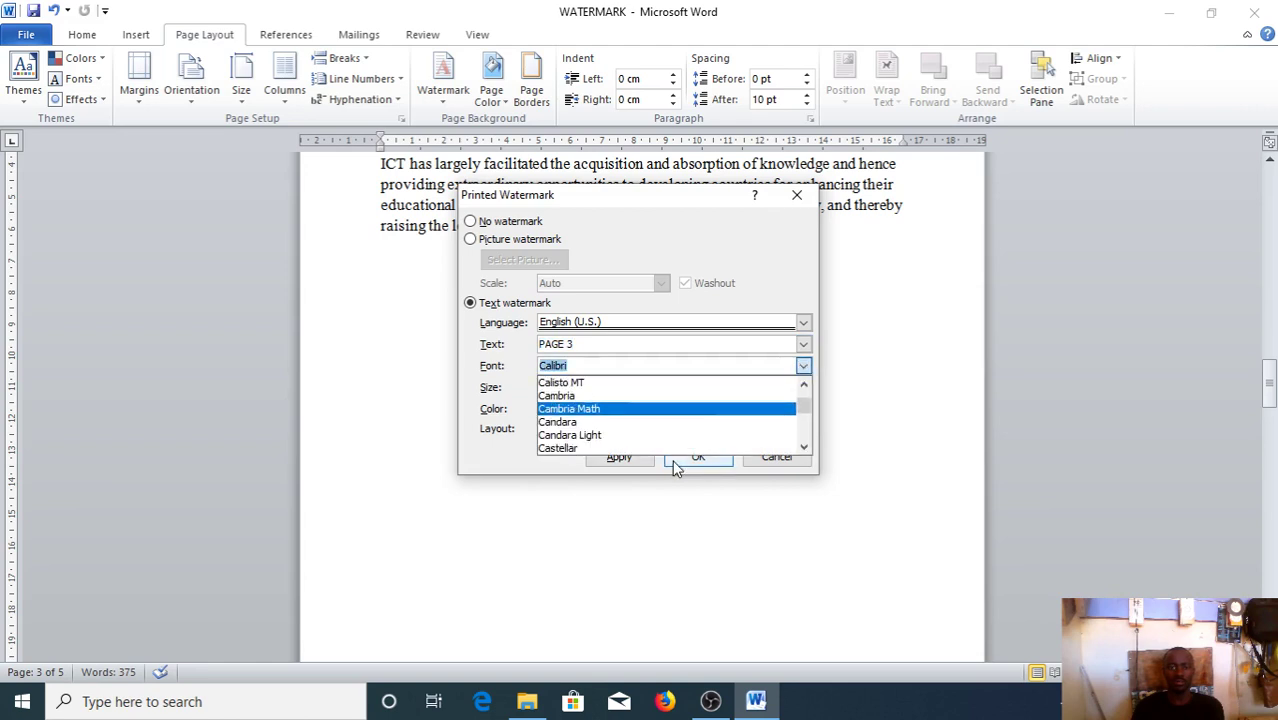
scroll(650, 440, down, 1)
click(600, 396)
click(619, 456)
click(772, 458)
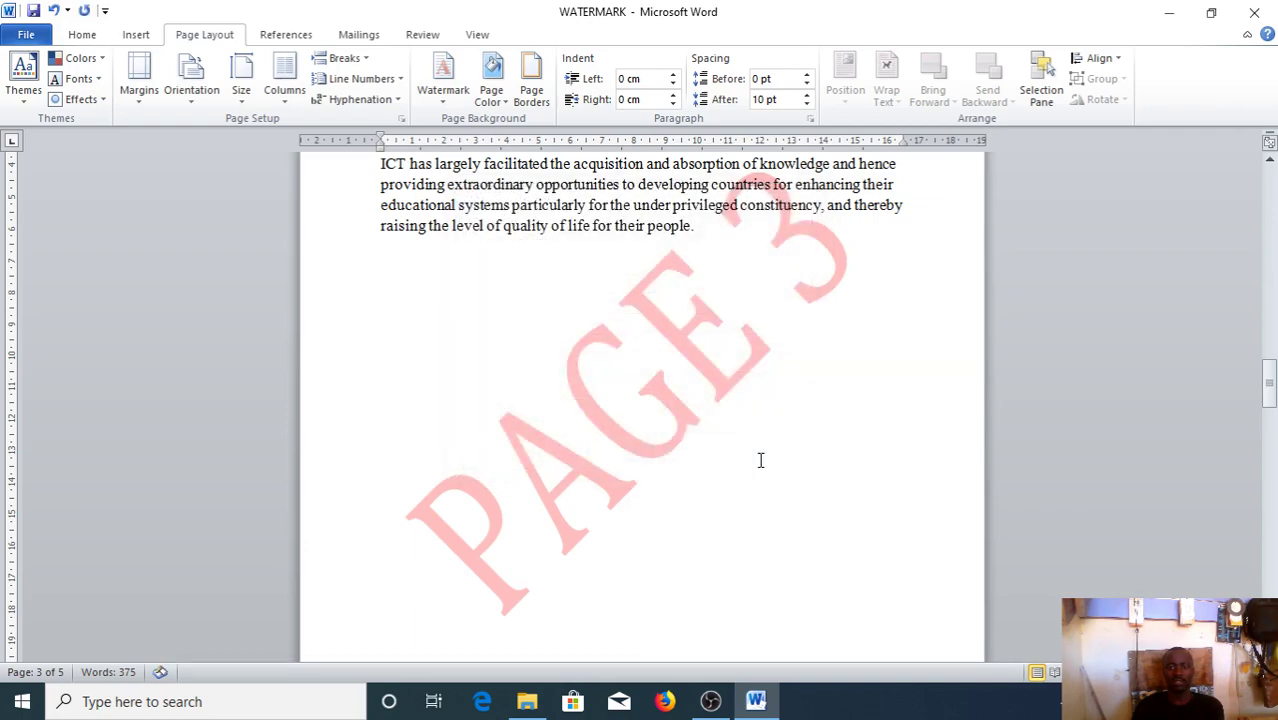
- Look through the document to check which pages carry the PAGE 3 watermark
scroll(760, 460, up, 6)
scroll(760, 460, up, 15)
scroll(760, 465, down, 20)
scroll(900, 450, down, 1)
scroll(1070, 442, up, 5)
scroll(867, 442, down, 8)
scroll(770, 417, up, 8)
scroll(755, 385, down, 20)
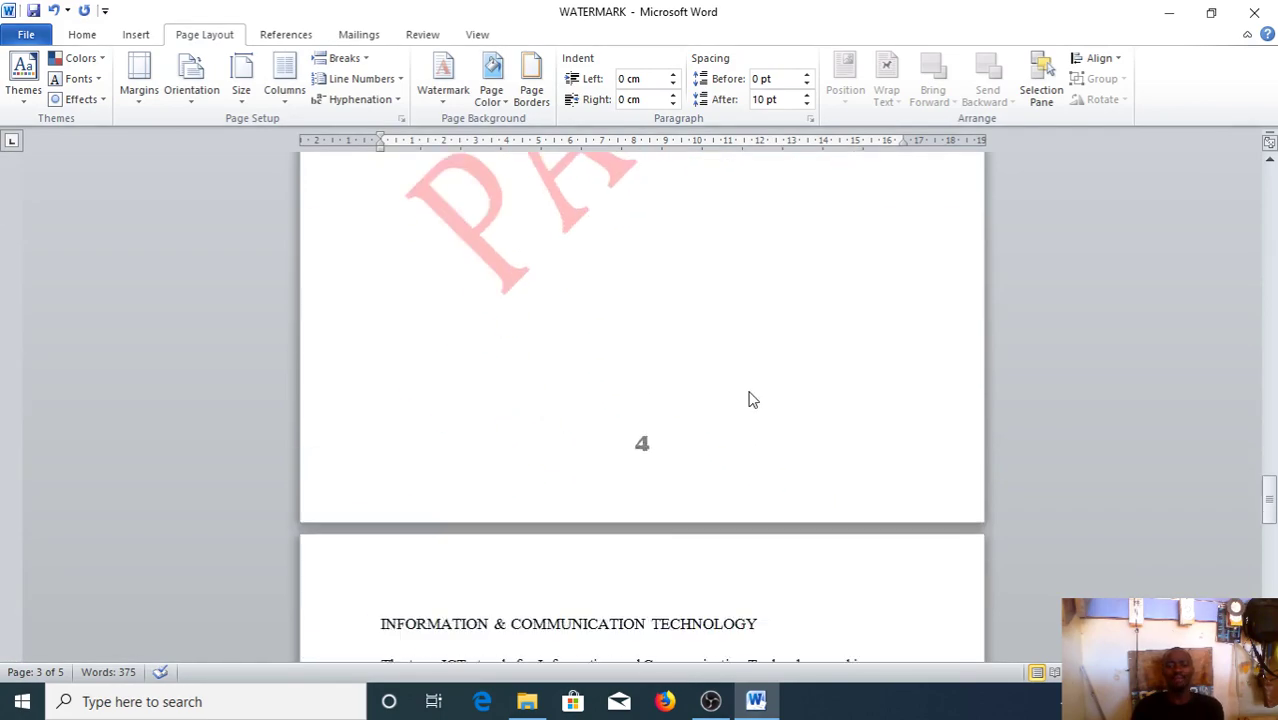
scroll(752, 380, down, 8)
scroll(755, 385, up, 15)
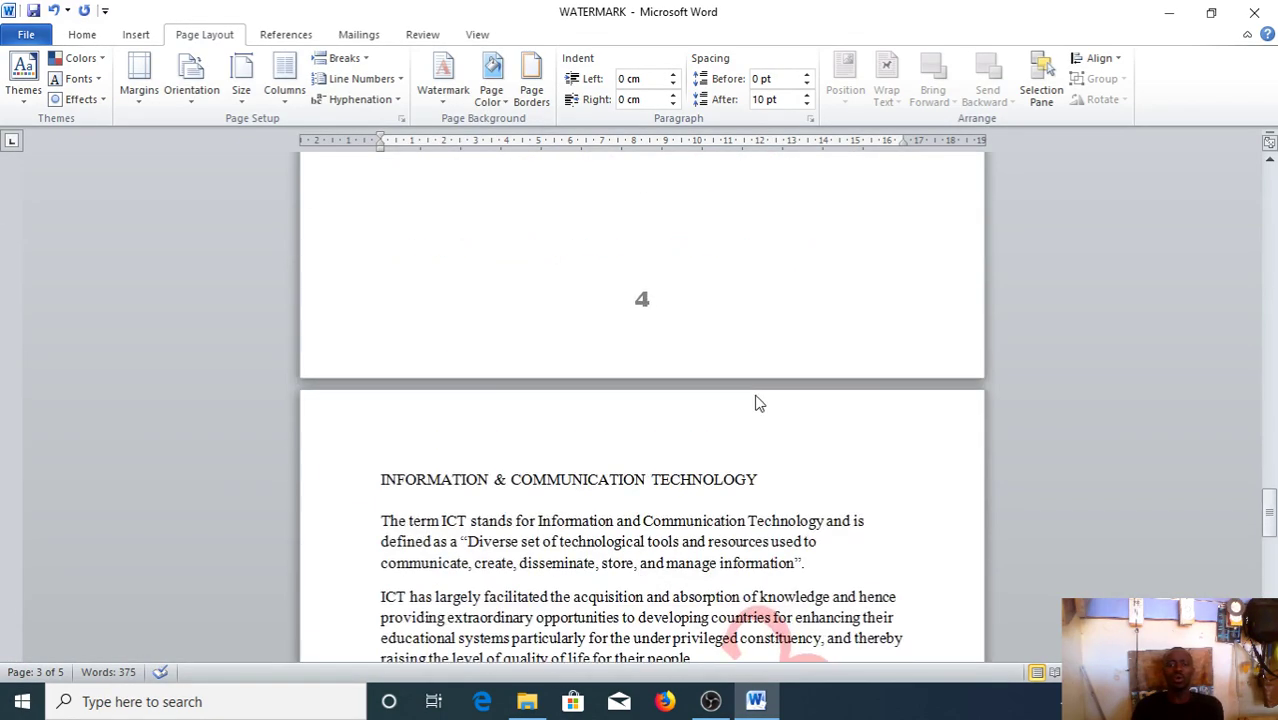
scroll(755, 395, down, 3)
scroll(733, 320, up, 8)
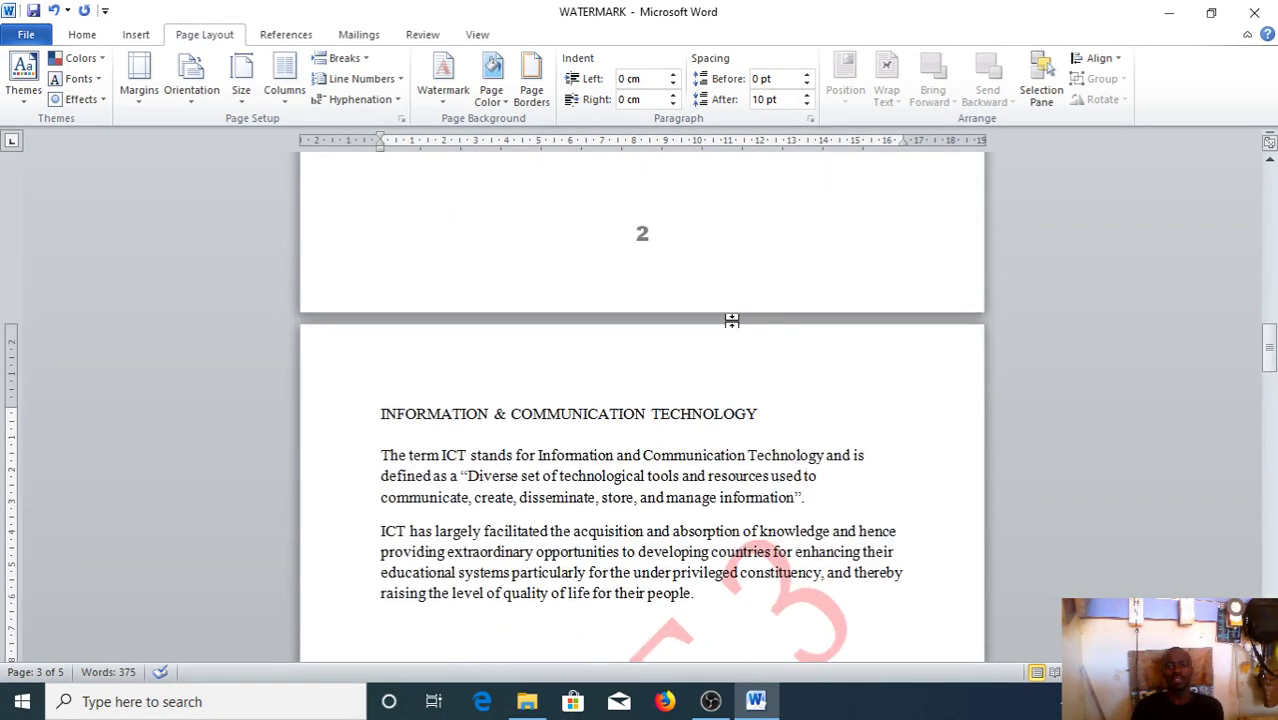
scroll(740, 326, down, 4)
scroll(740, 326, down, 3)
scroll(735, 322, up, 2)
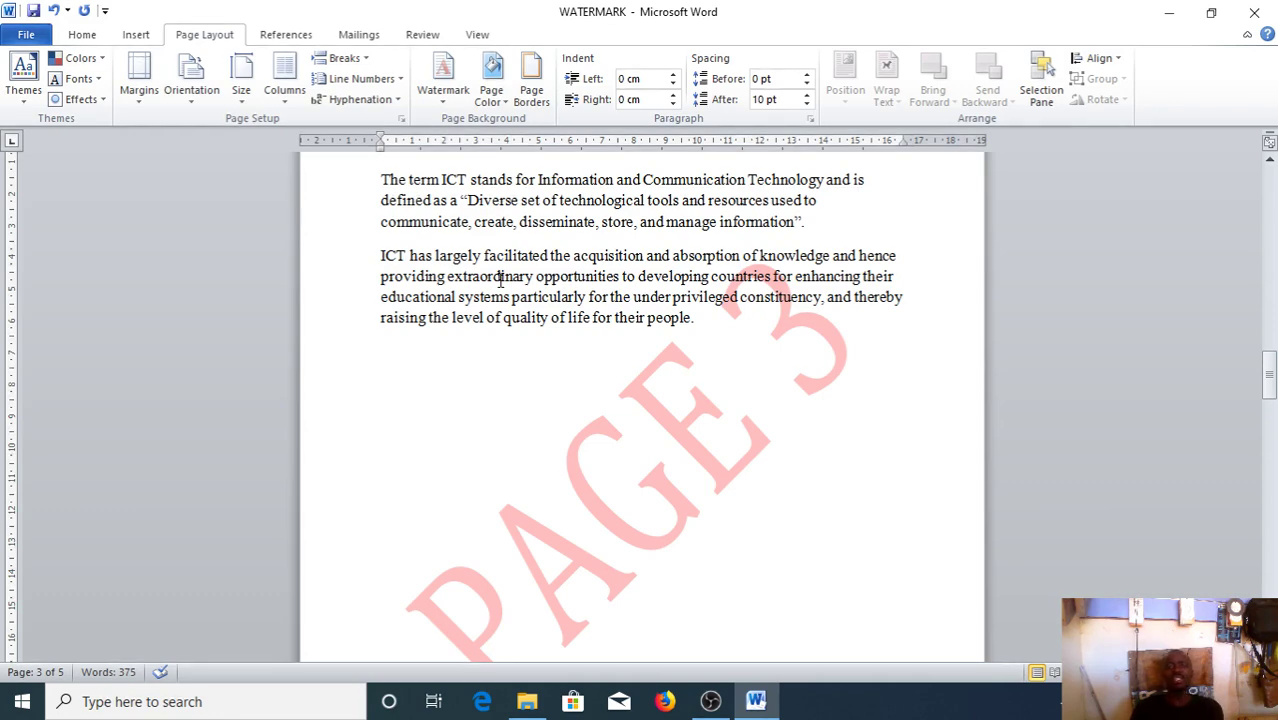
scroll(580, 421, up, 5)
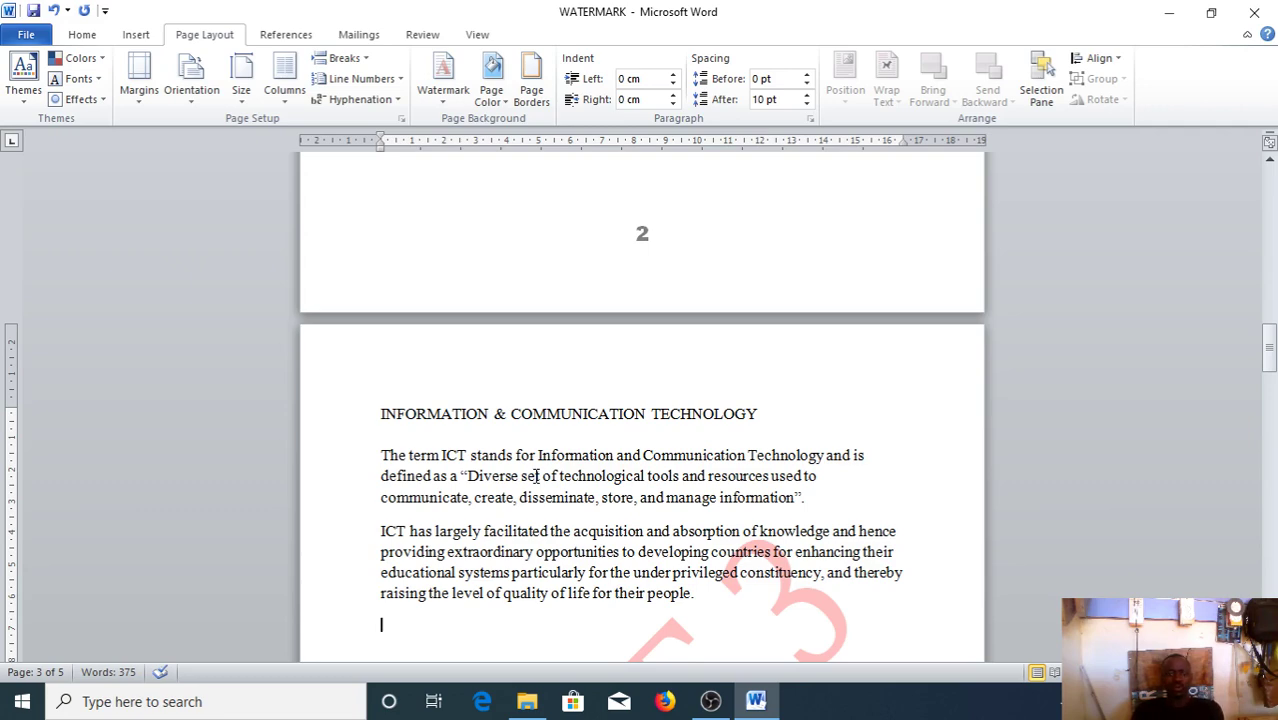
scroll(456, 513, down, 9)
scroll(484, 516, up, 4)
scroll(484, 516, up, 5)
scroll(807, 440, down, 12)
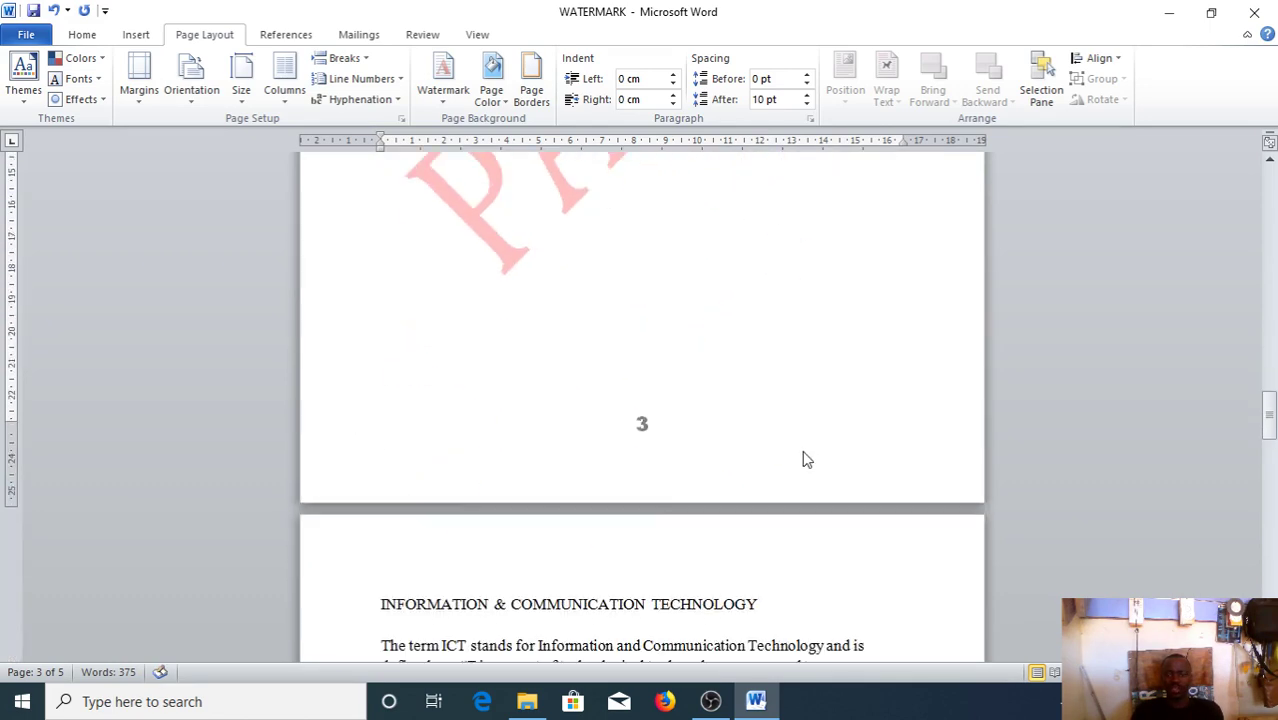
scroll(803, 458, up, 10)
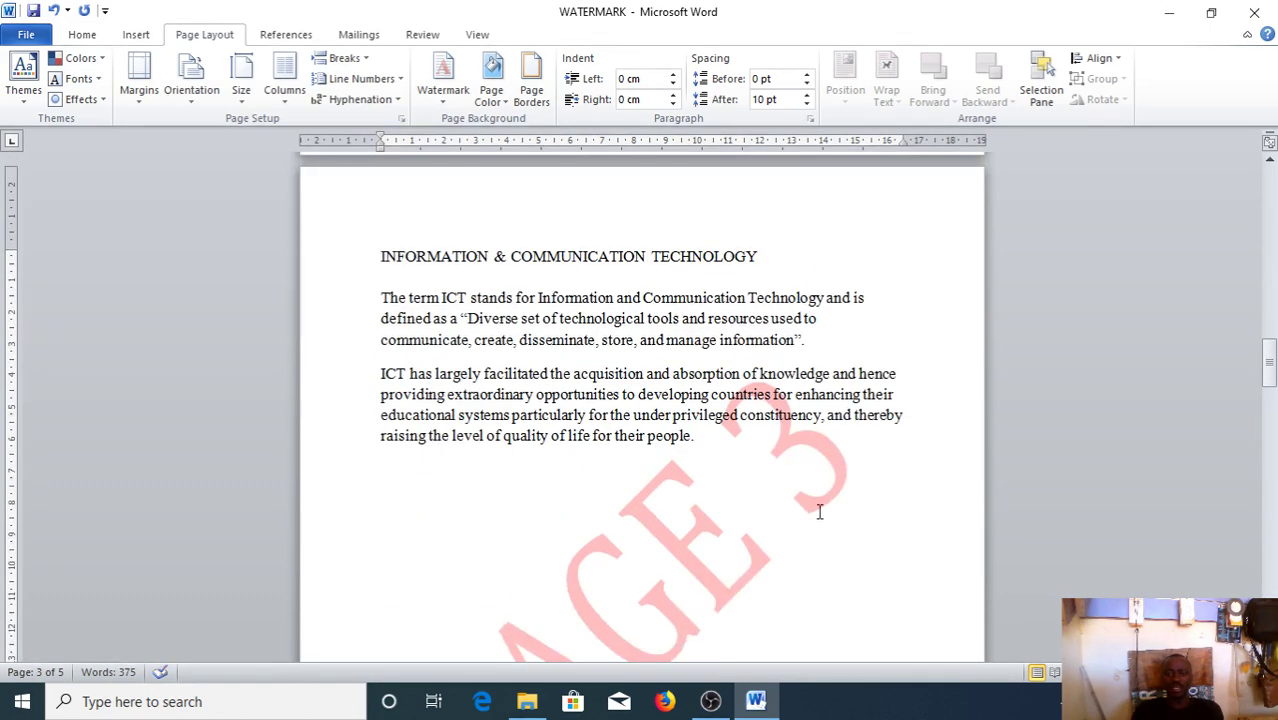
scroll(810, 511, down, 7)
scroll(790, 511, up, 8)
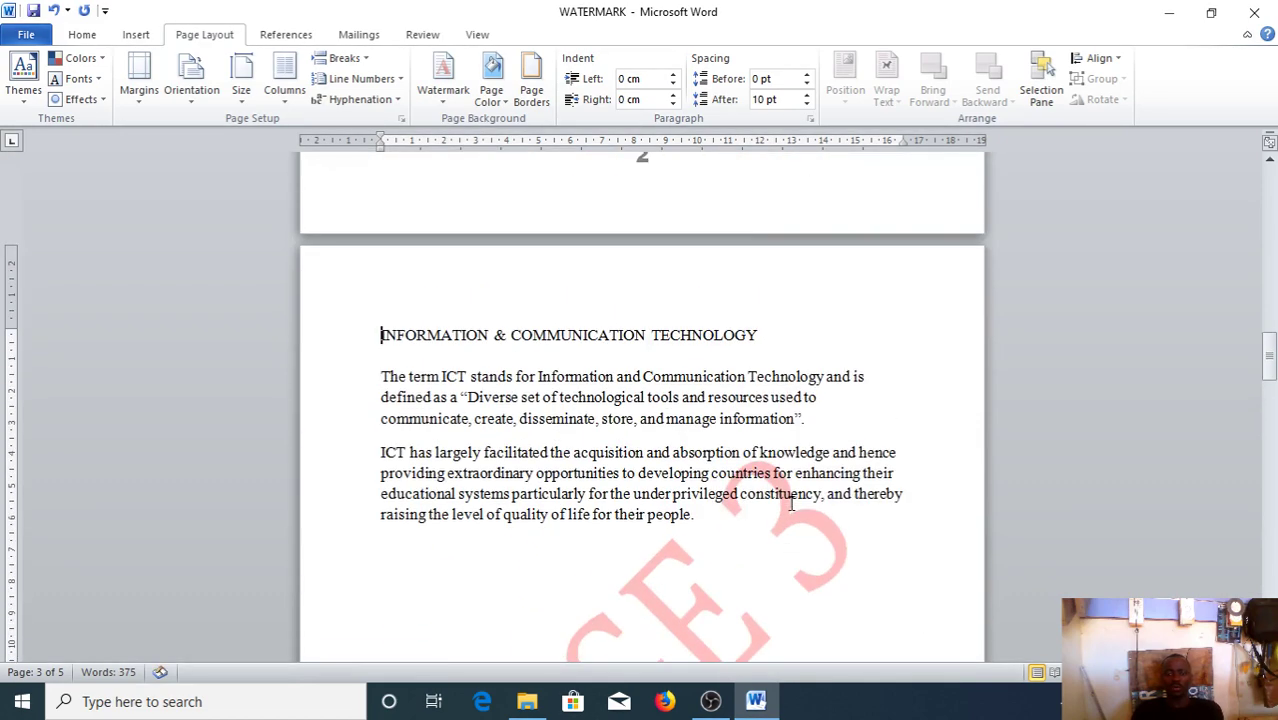
scroll(791, 503, down, 5)
scroll(795, 508, up, 8)
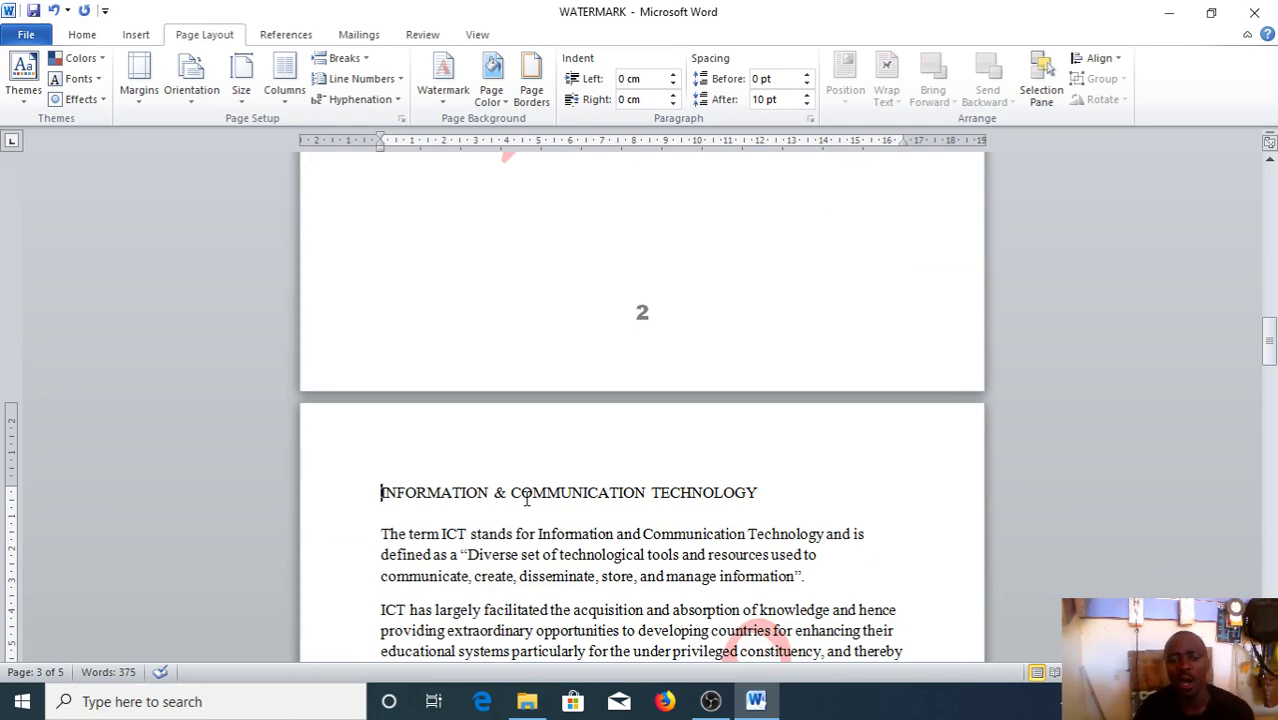
- Remove the page break before the third page's heading and add blank lines until the heading starts page 3 again
key(ctrl+5)
key(BackSpace)
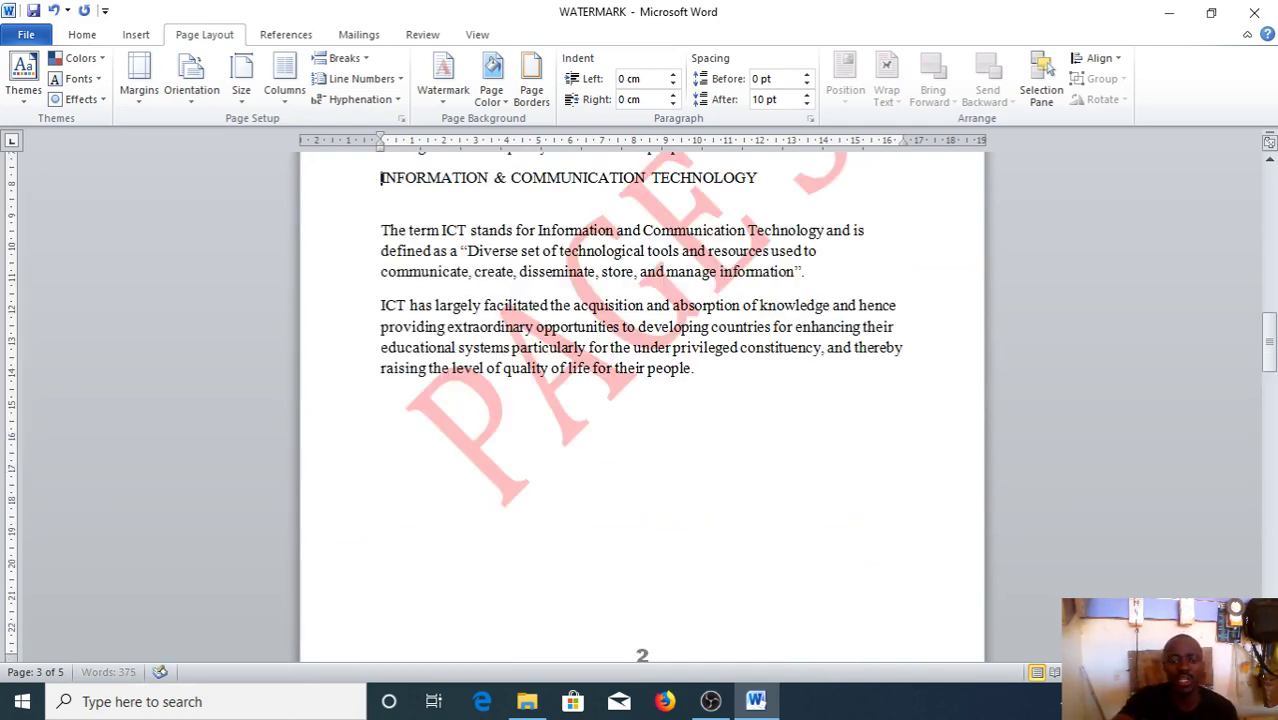
key(Return)
key(Return)
key(Return)
key(Return)
key(Return)
key(Return)
key(Return)
key(Return)
key(Return)
key(Return)
key(Return)
key(Return)
key(Return)
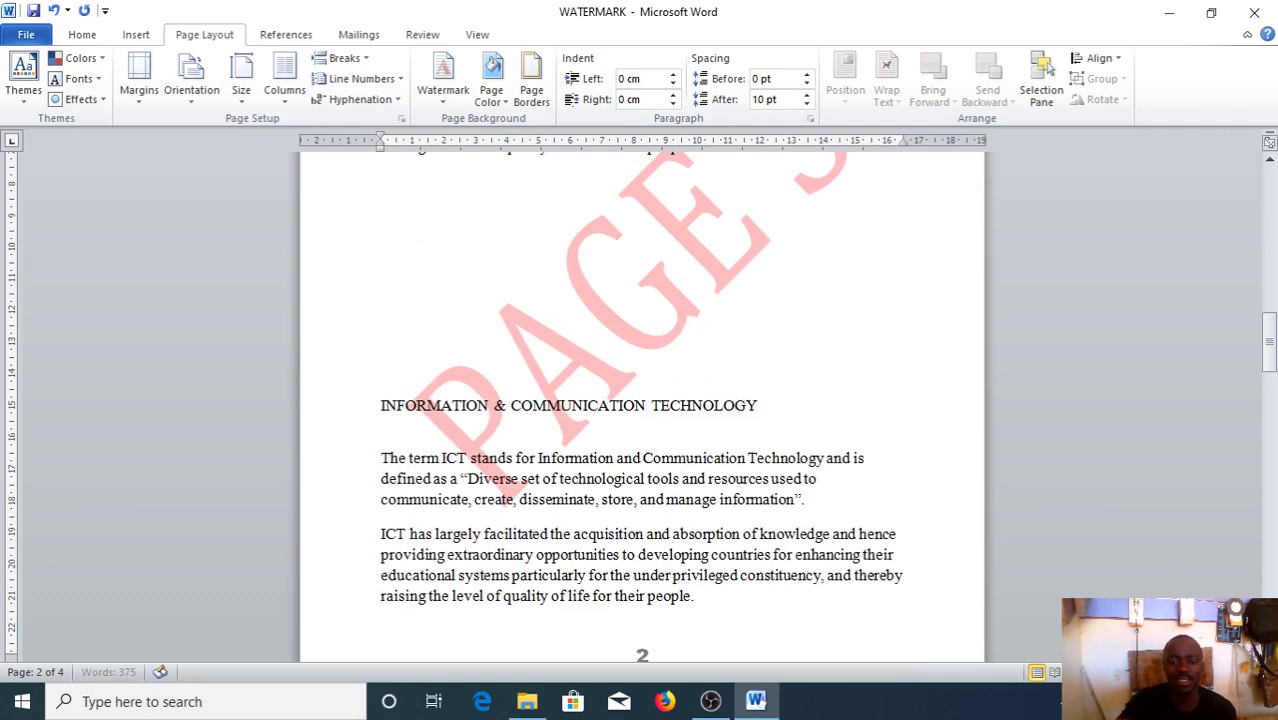
key(Return)
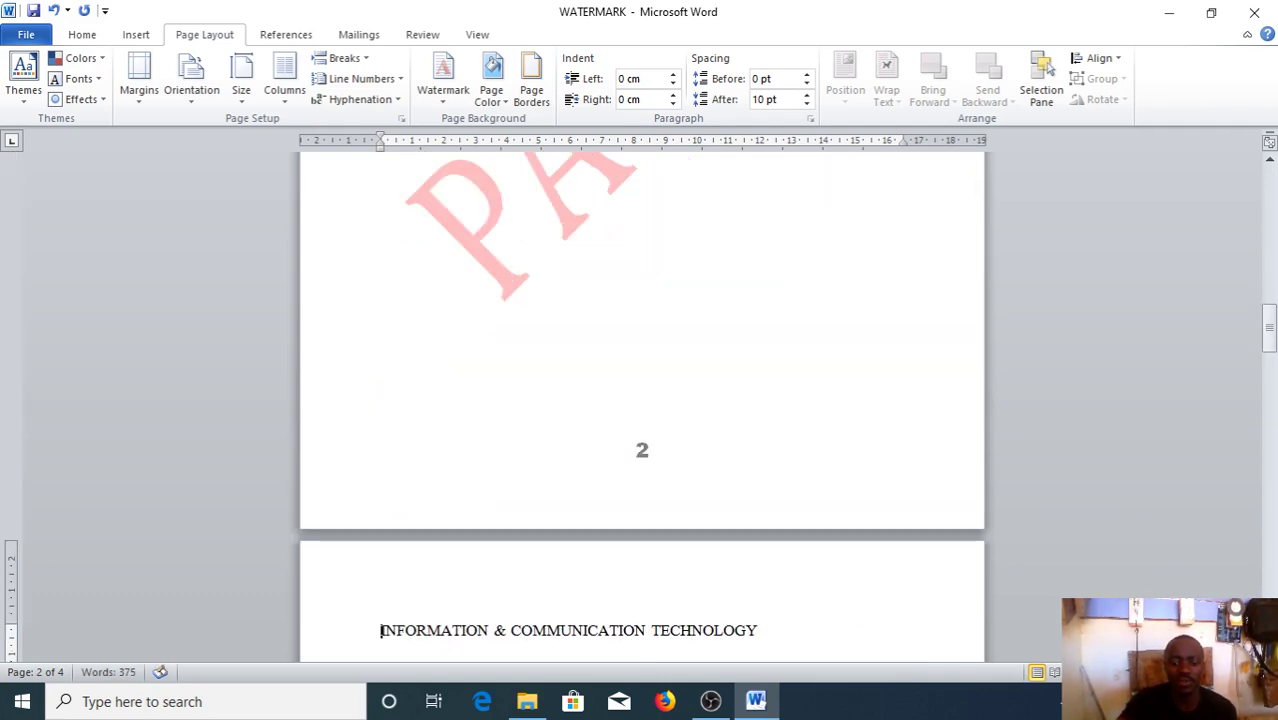
- Try deleting the blank line before the third page's heading, and restore it
key(BackSpace)
key(Return)
scroll(641, 476, down, 4)
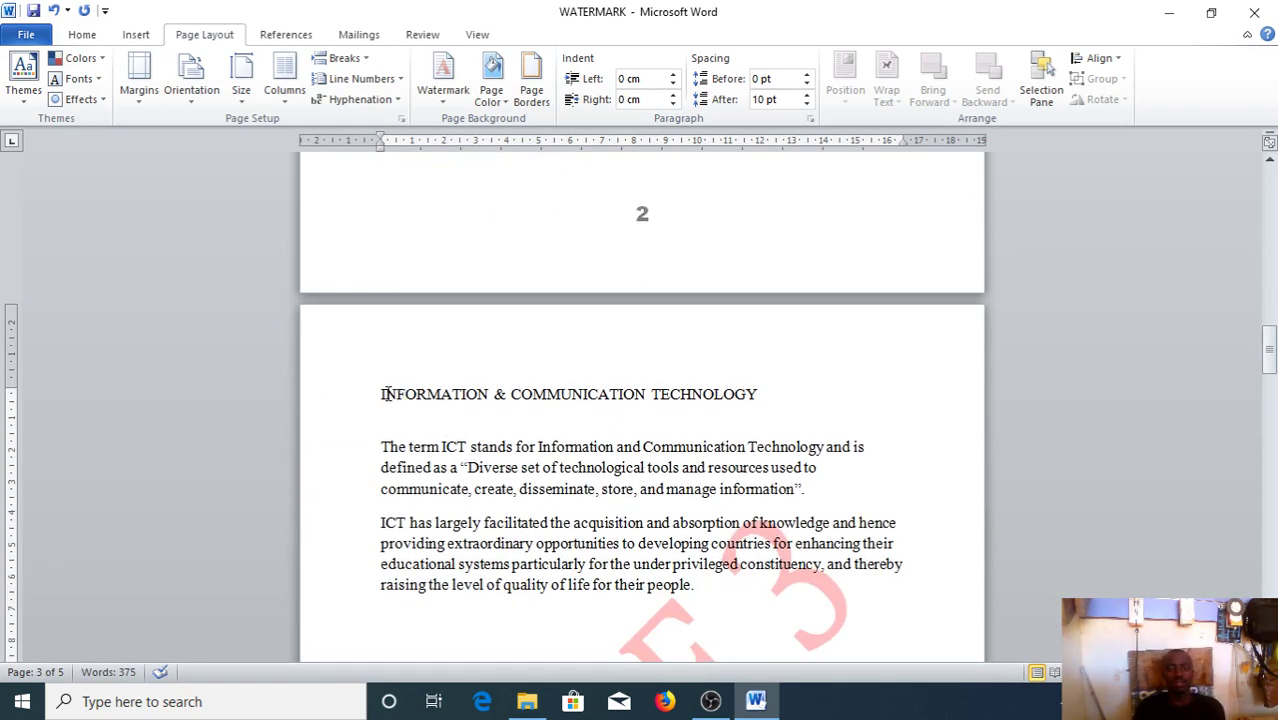
key(BackSpace)
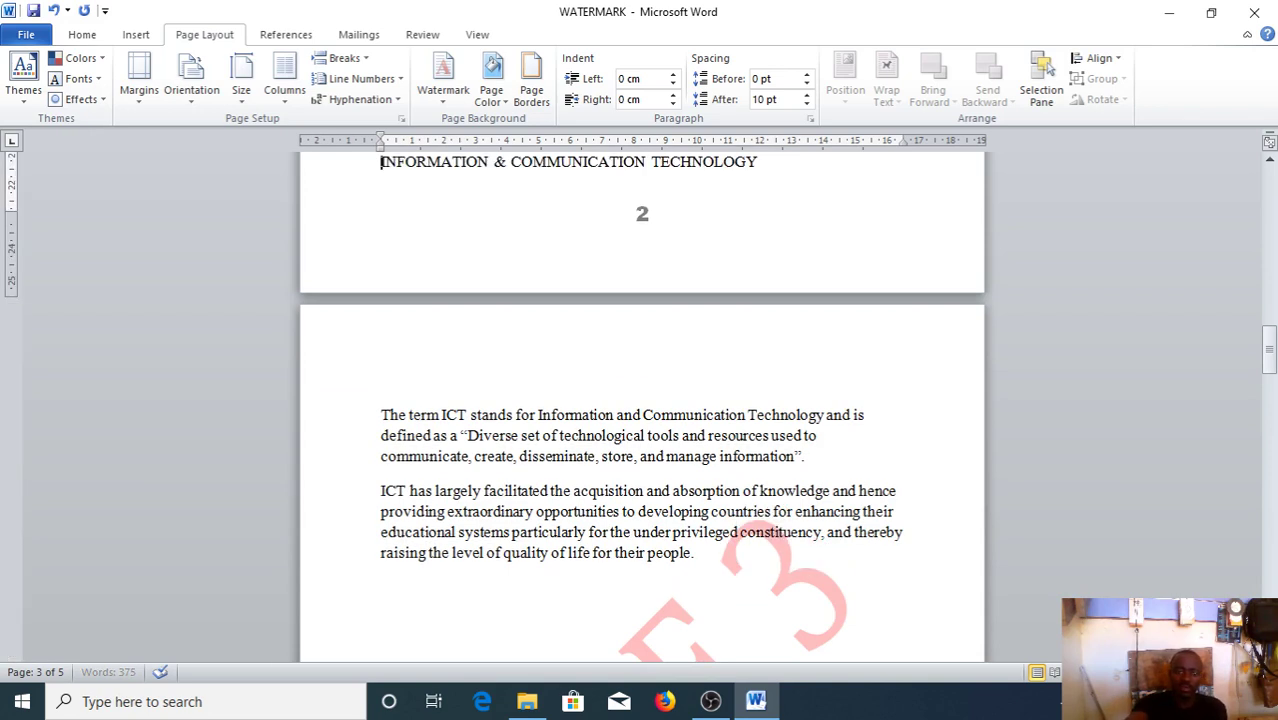
key(ctrl+z)
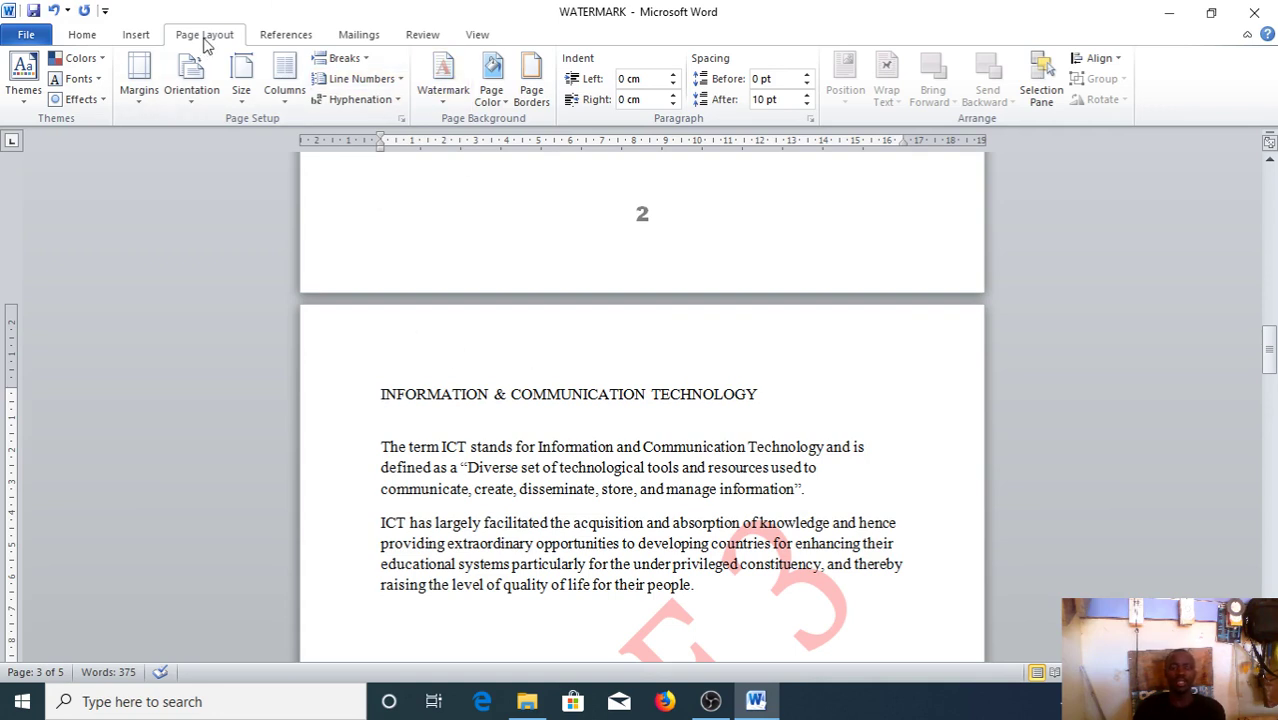
- Insert a Next Page section break directly before the heading on page 3
click(366, 62)
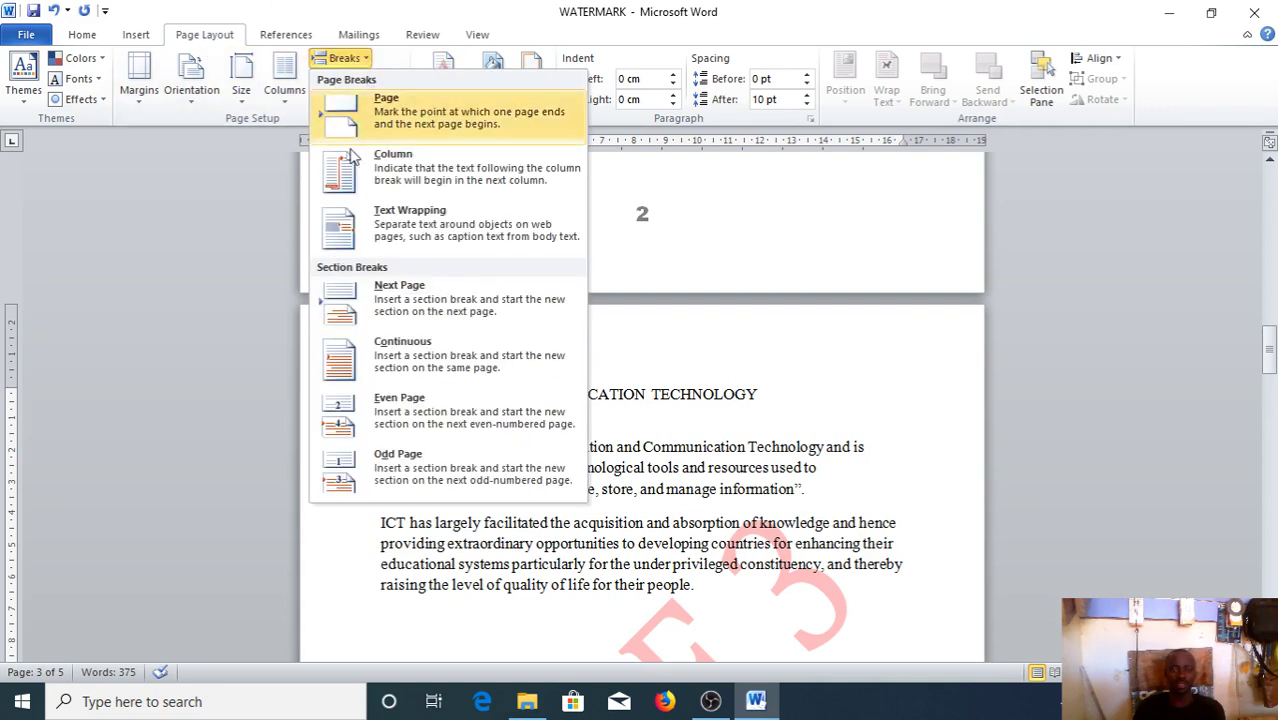
click(399, 318)
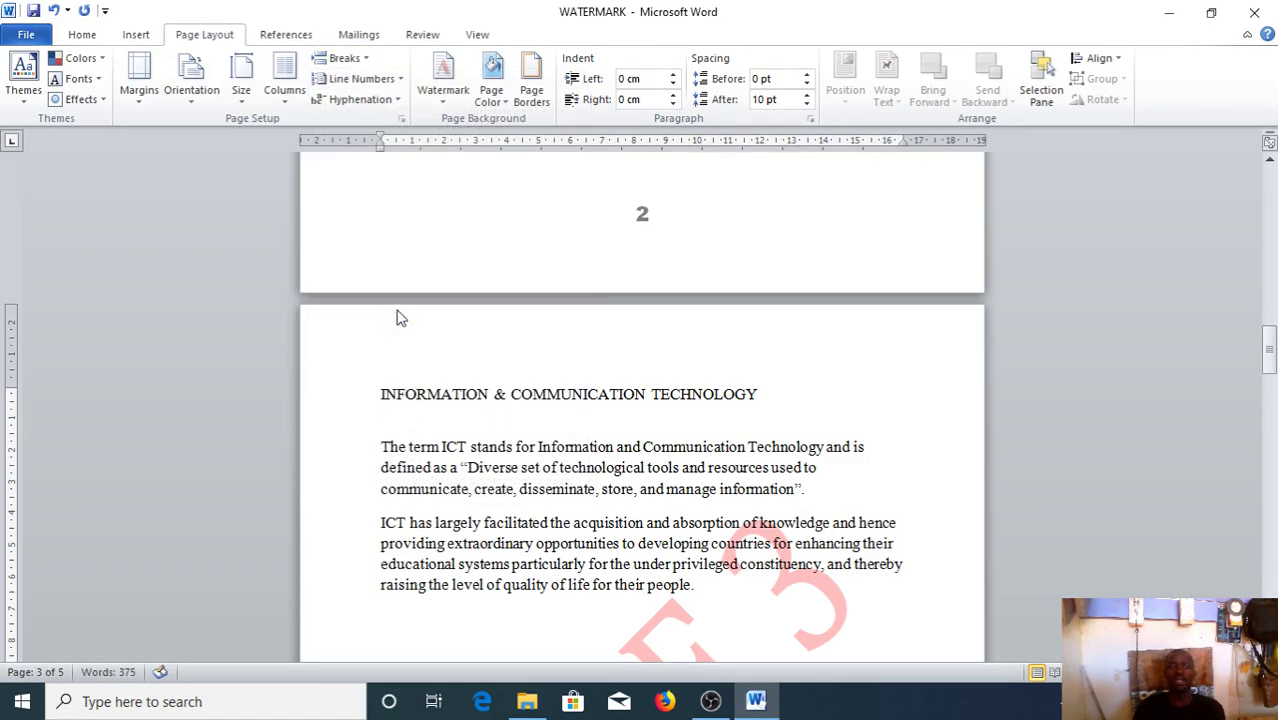
scroll(542, 428, down, 5)
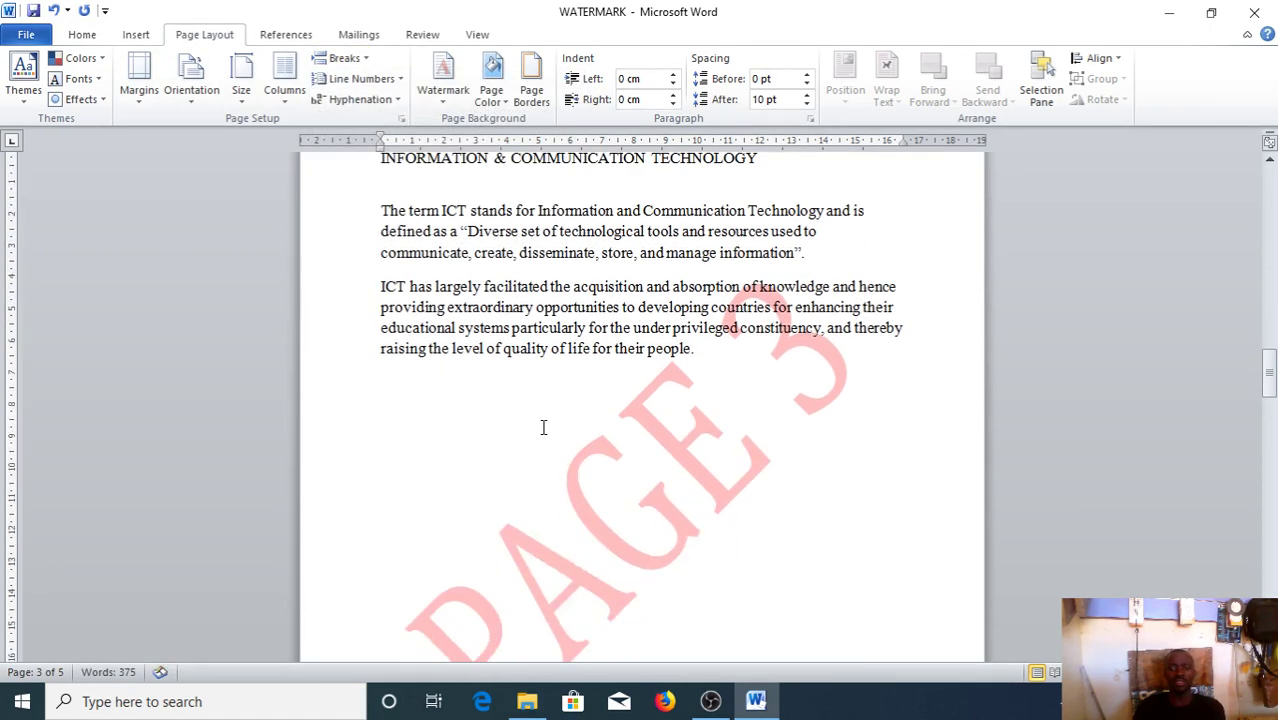
scroll(549, 416, down, 3)
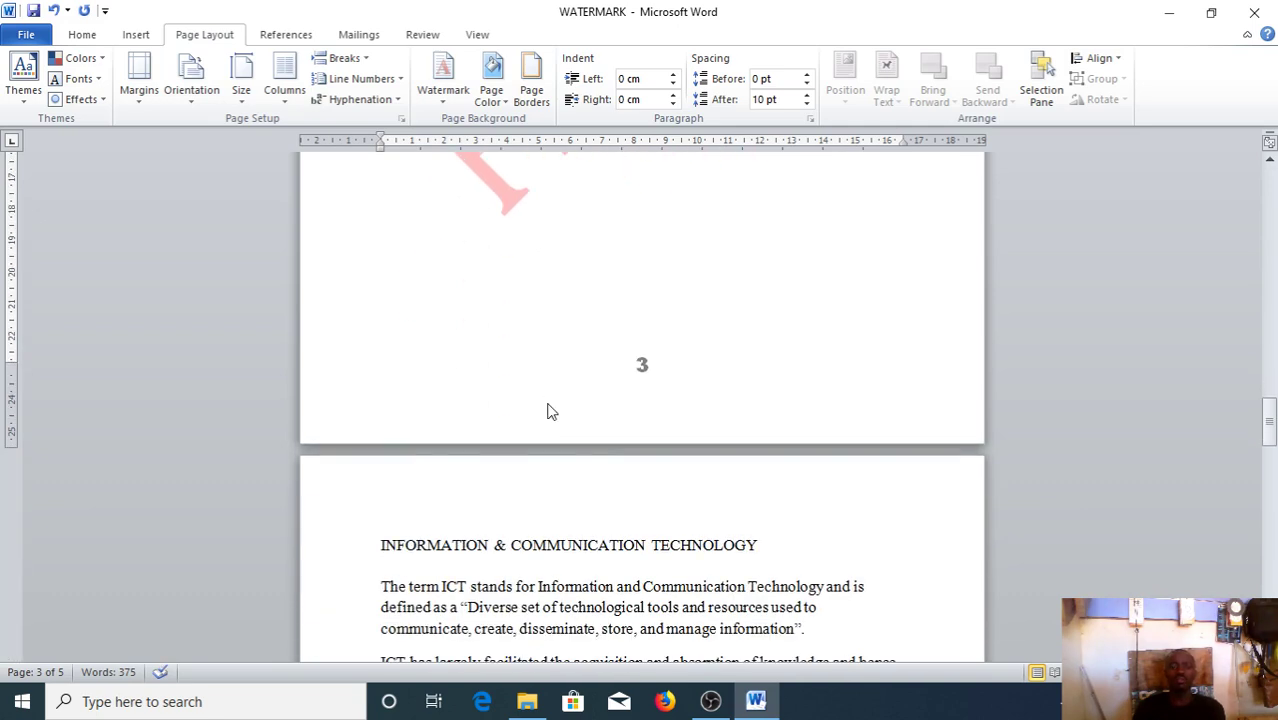
- Remove the page break before the fourth page's heading and add blank lines until the heading starts page 4 again
click(381, 543)
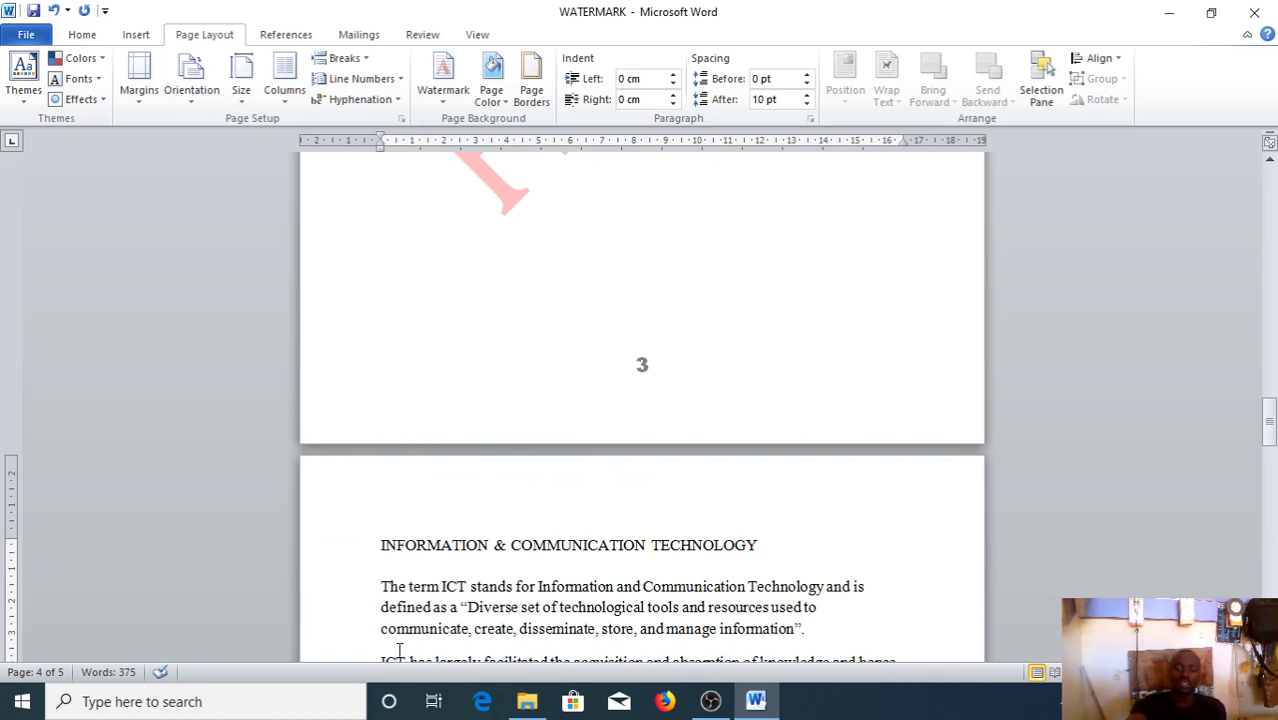
key(BackSpace)
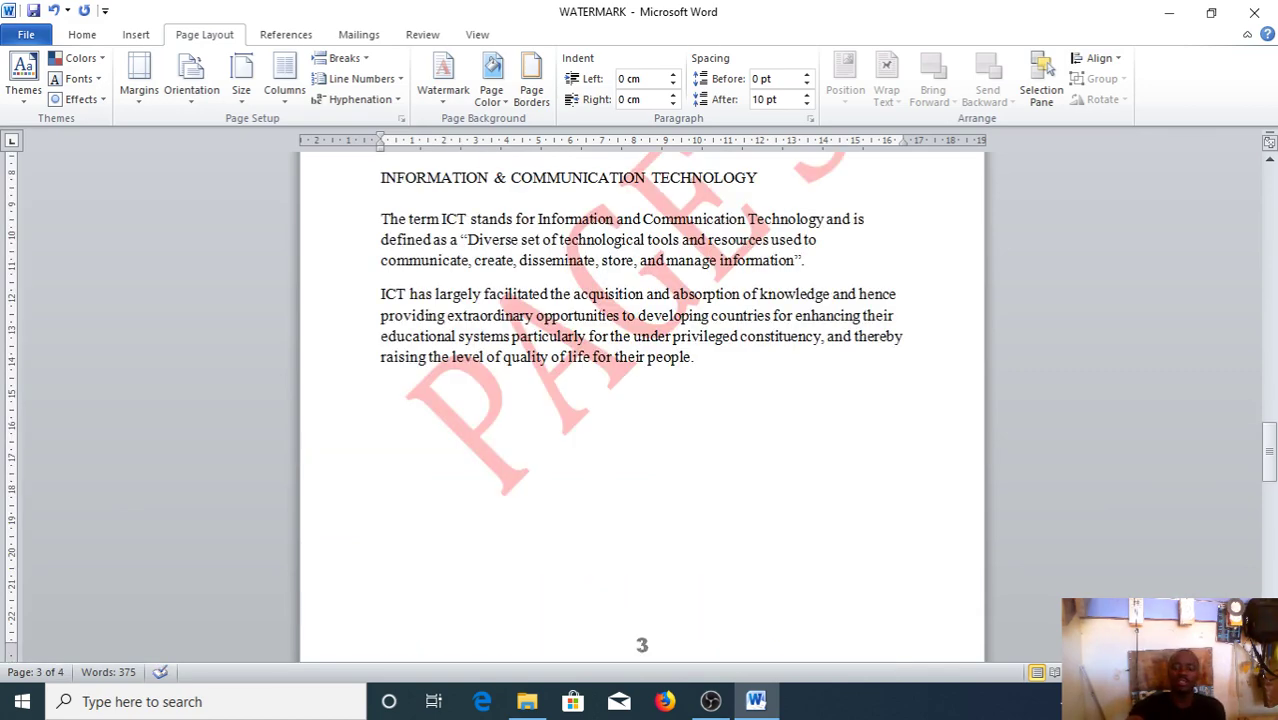
key(Return)
key(Return)
key(Return)
key(Return)
key(Return)
key(Return)
key(Return)
key(Return)
key(Return)
key(Return)
key(Return)
key(Return)
key(Return)
key(Return)
key(Return)
key(Return)
key(Return)
key(Return)
key(Return)
key(Return)
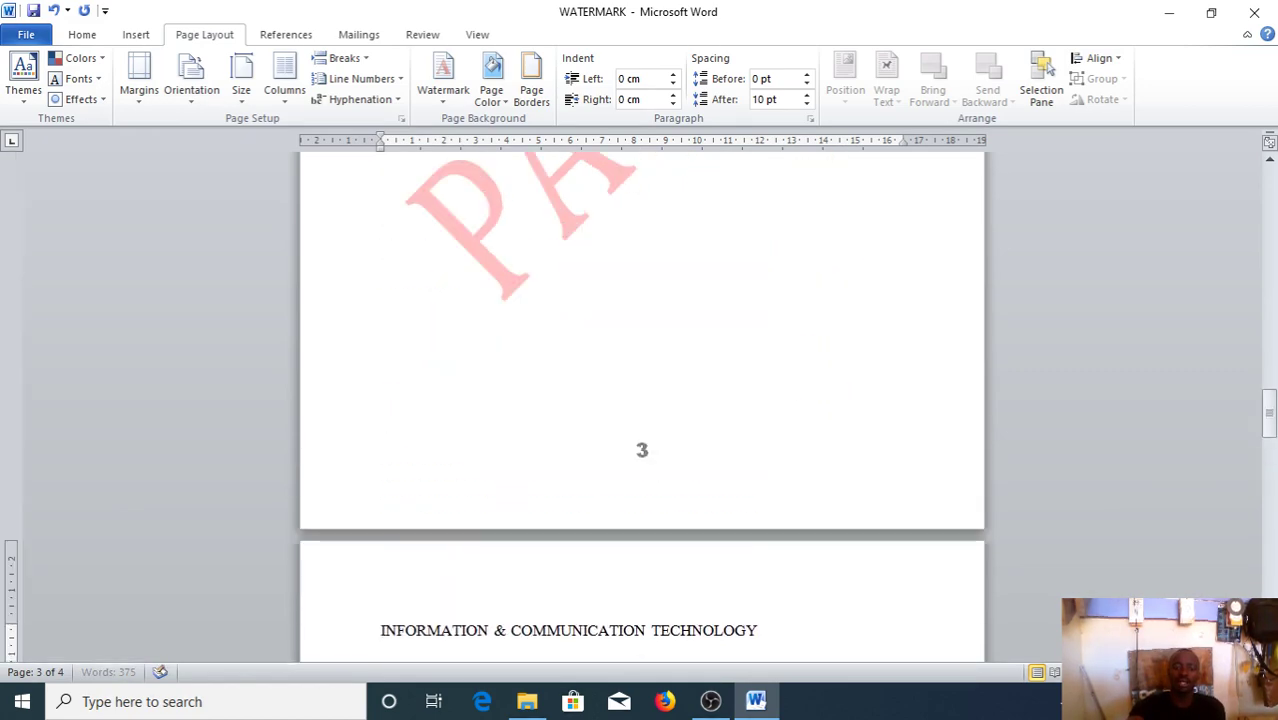
key(BackSpace)
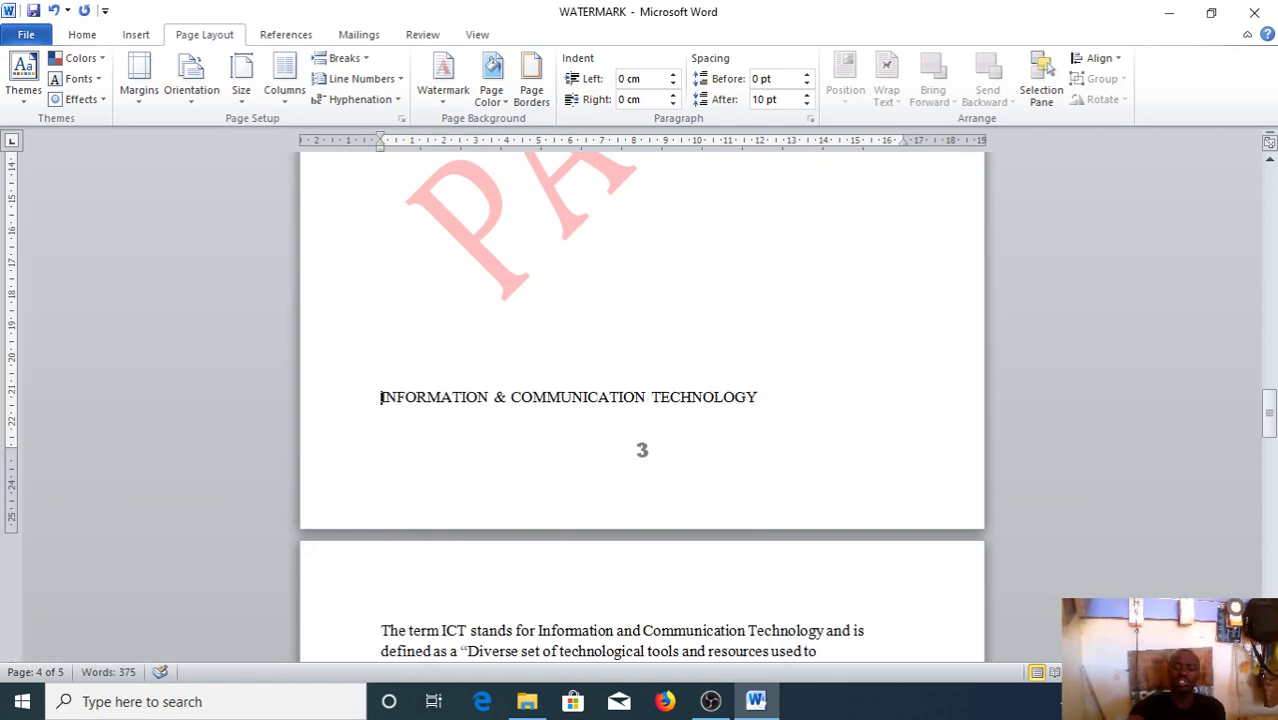
key(Return)
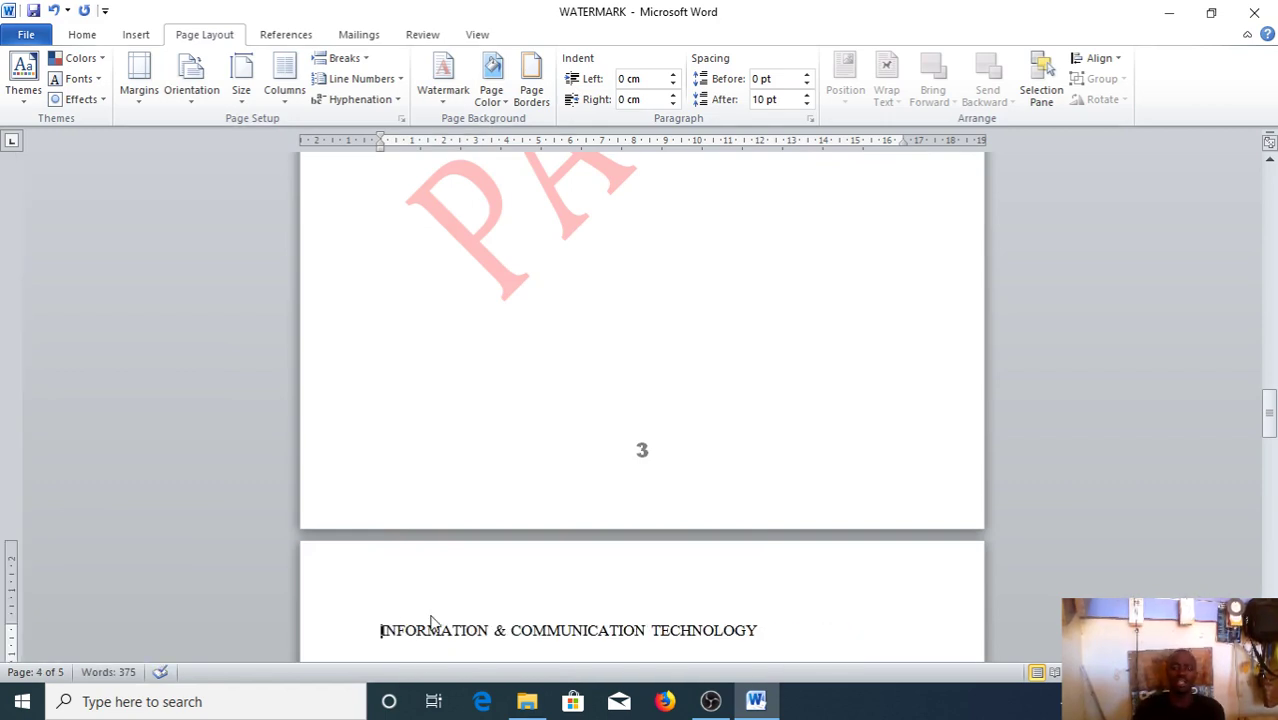
- Insert a Next Page section break at the last blank line of page 3
click(423, 413)
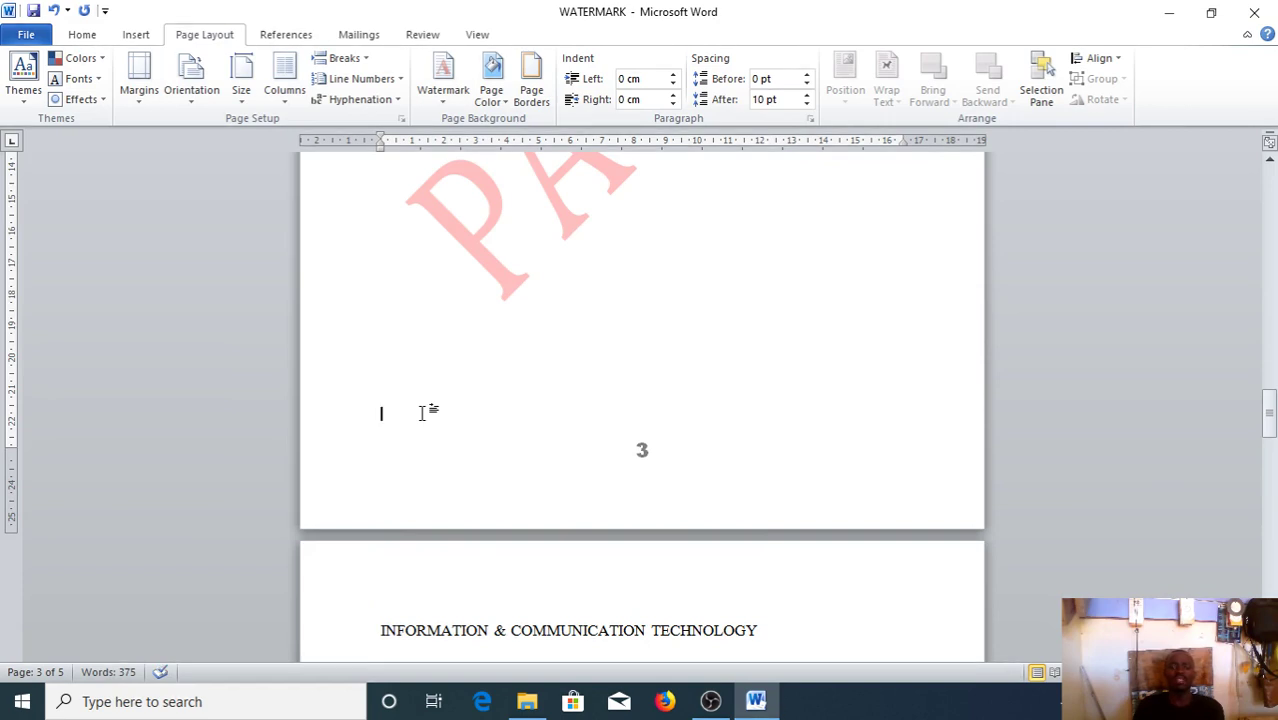
scroll(416, 410, up, 3)
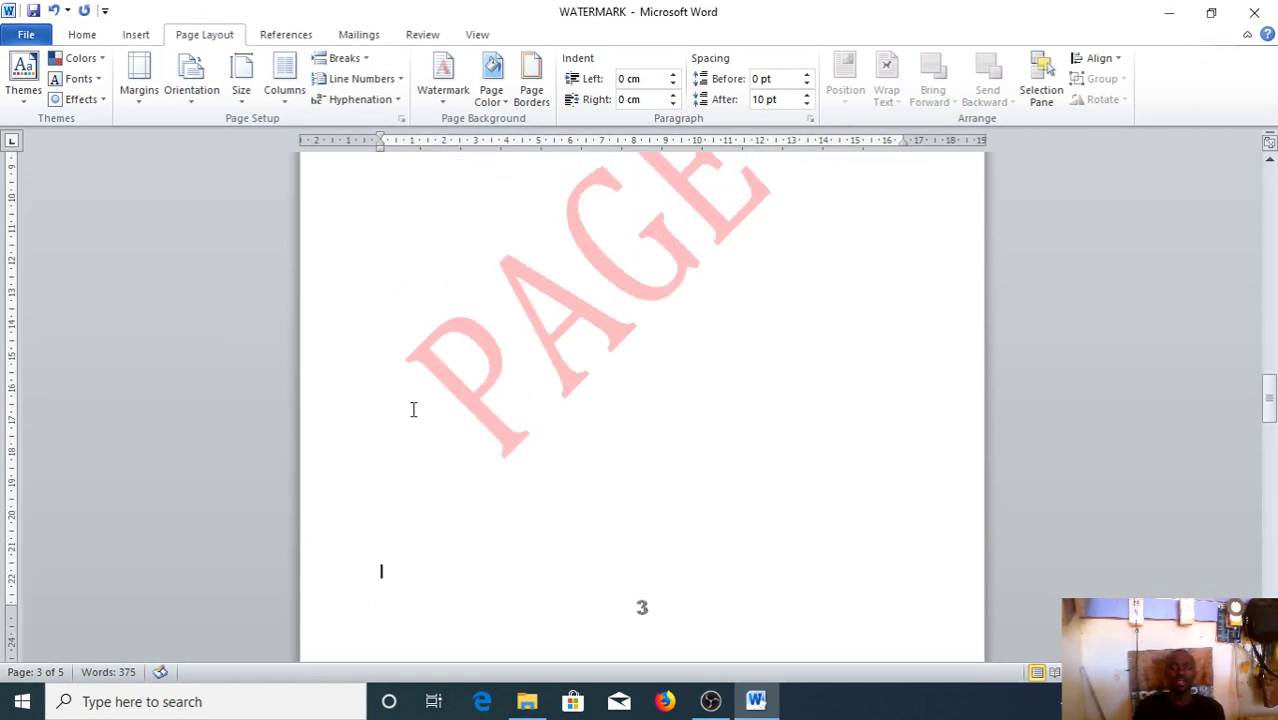
scroll(413, 409, up, 2)
scroll(413, 409, up, 5)
scroll(385, 300, up, 3)
scroll(407, 330, down, 16)
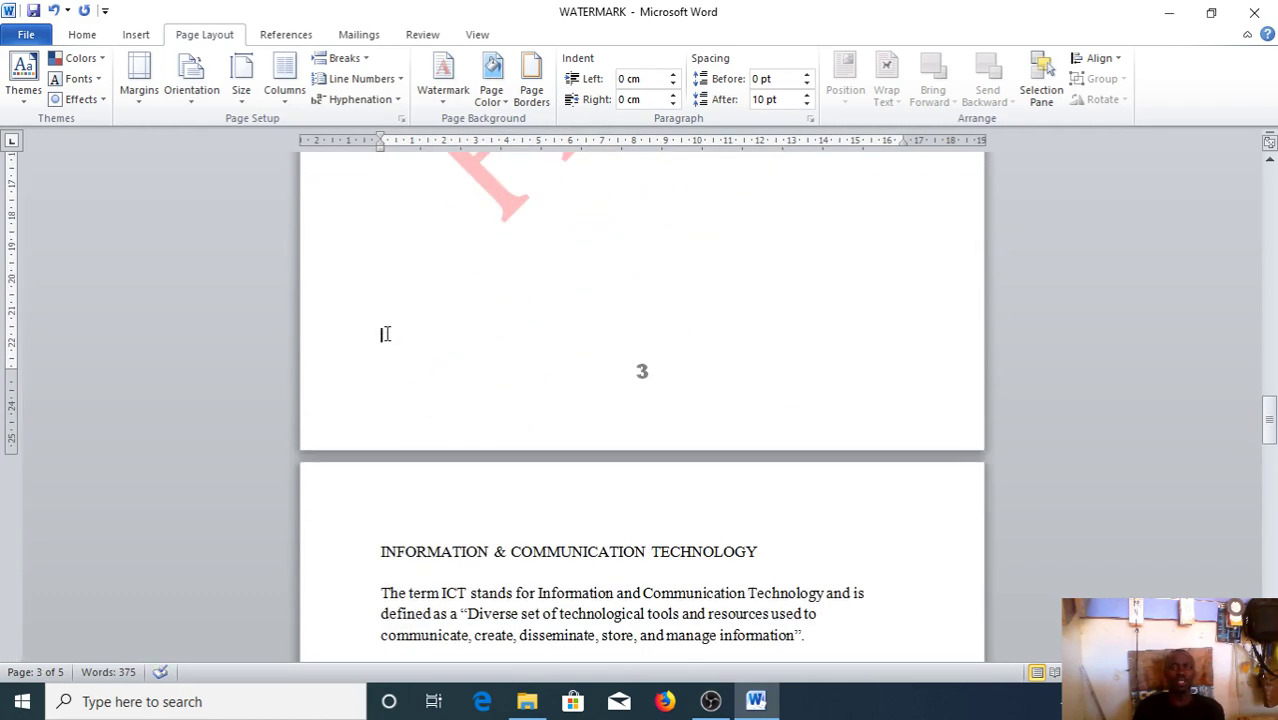
click(337, 62)
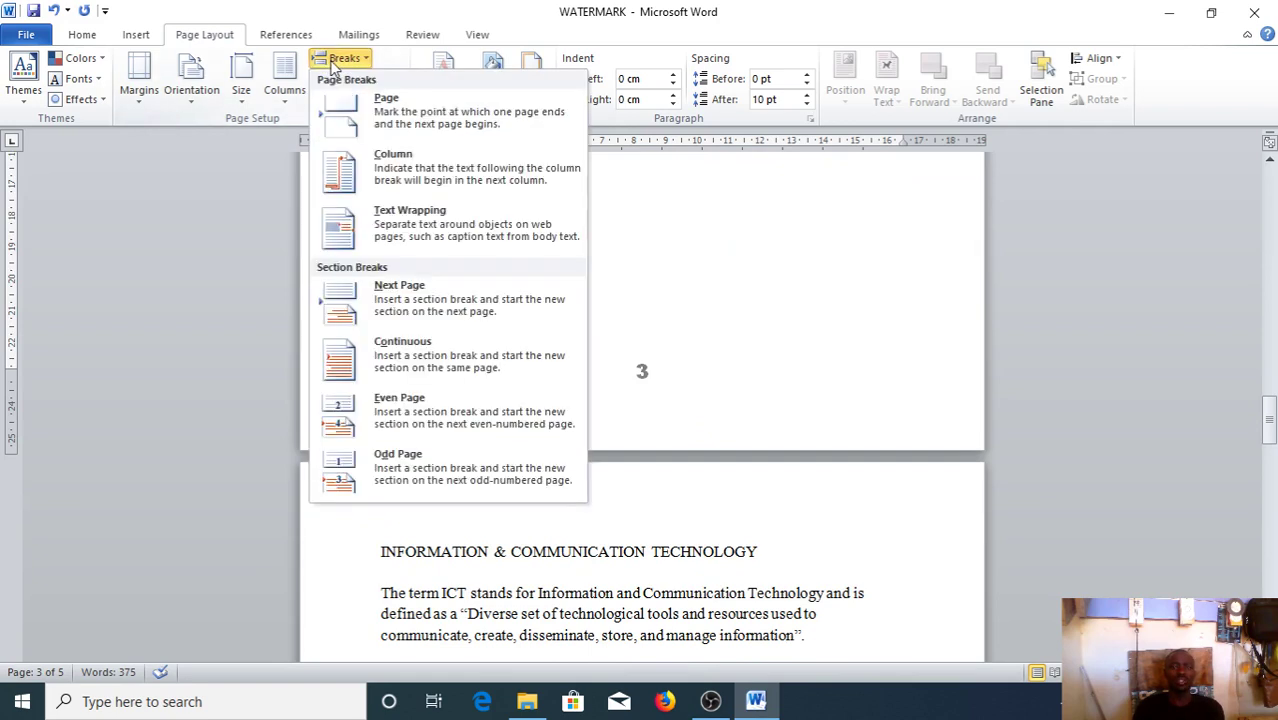
click(404, 312)
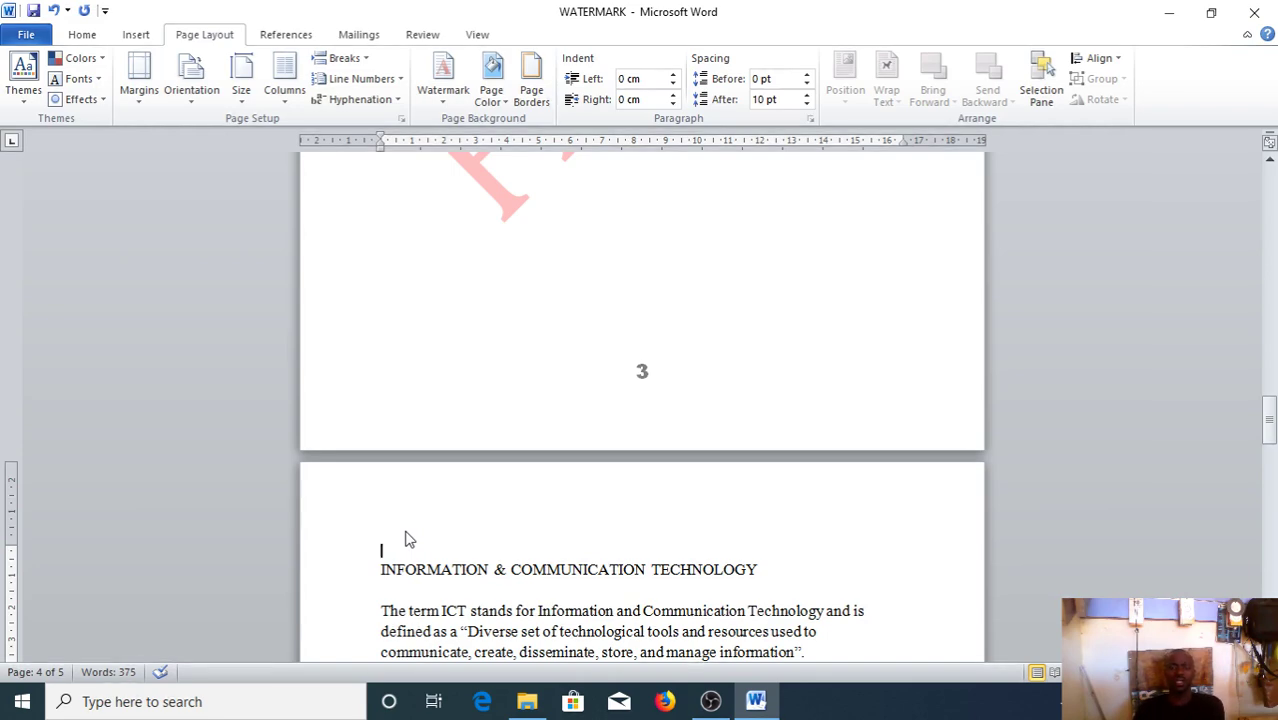
- Open the section 2 header on page 3 and turn off its link to the previous section
scroll(615, 514, down, 10)
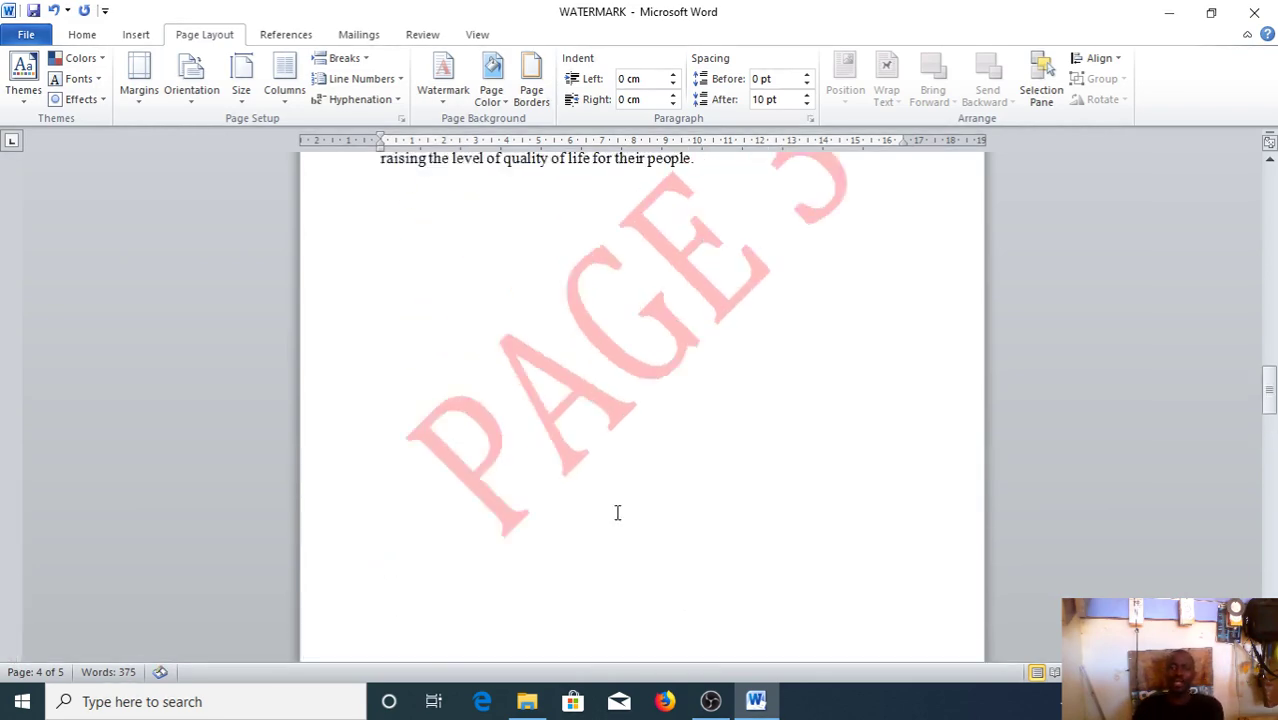
scroll(617, 513, up, 6)
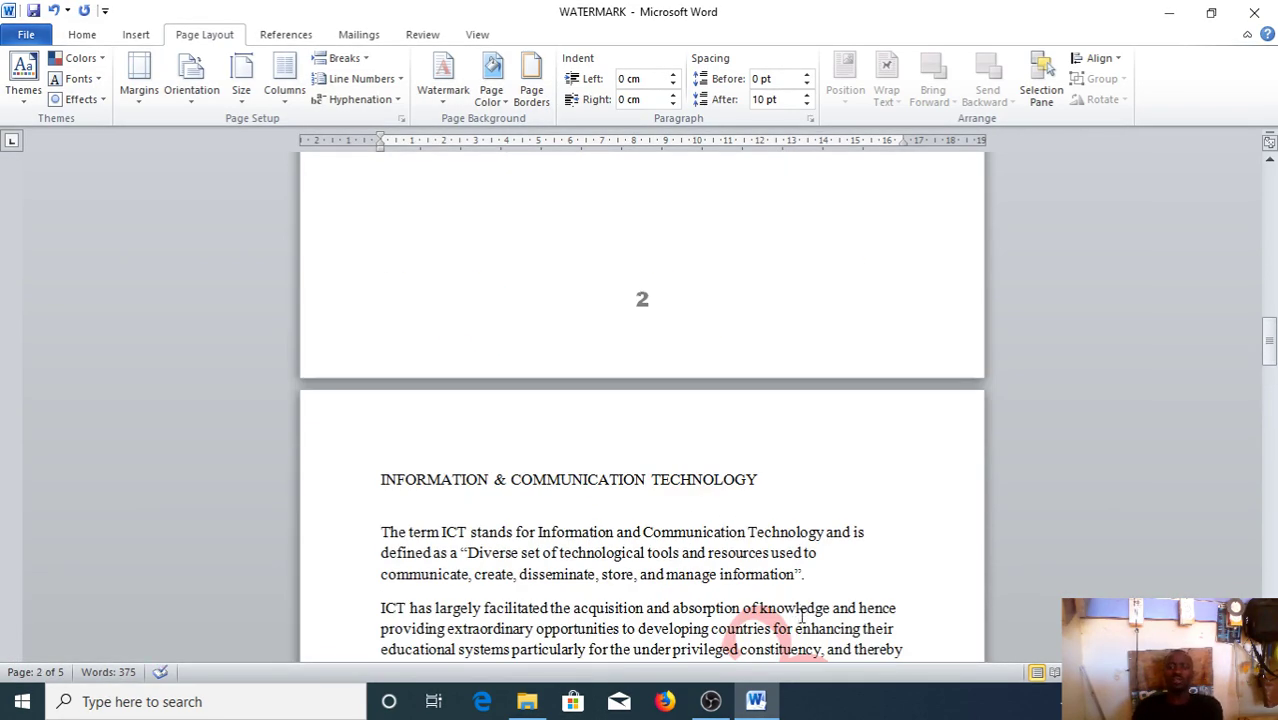
scroll(806, 617, down, 2)
scroll(807, 525, up, 2)
double_click(797, 420)
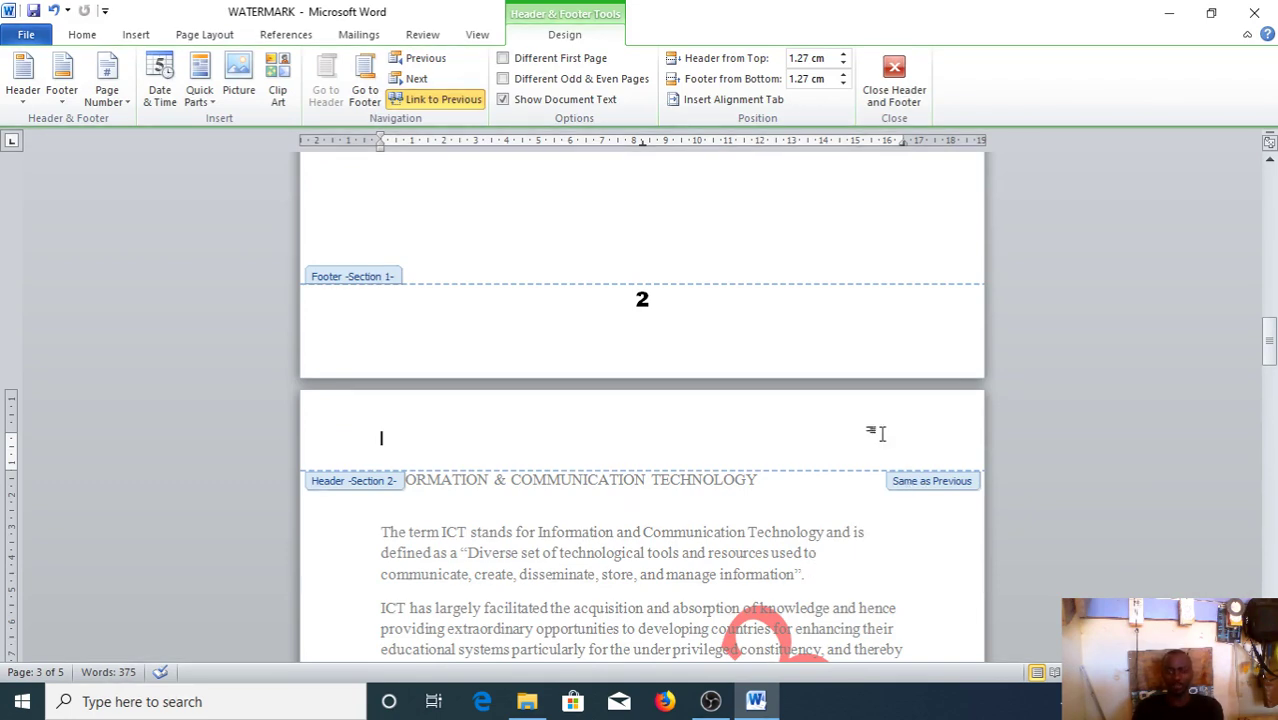
click(420, 103)
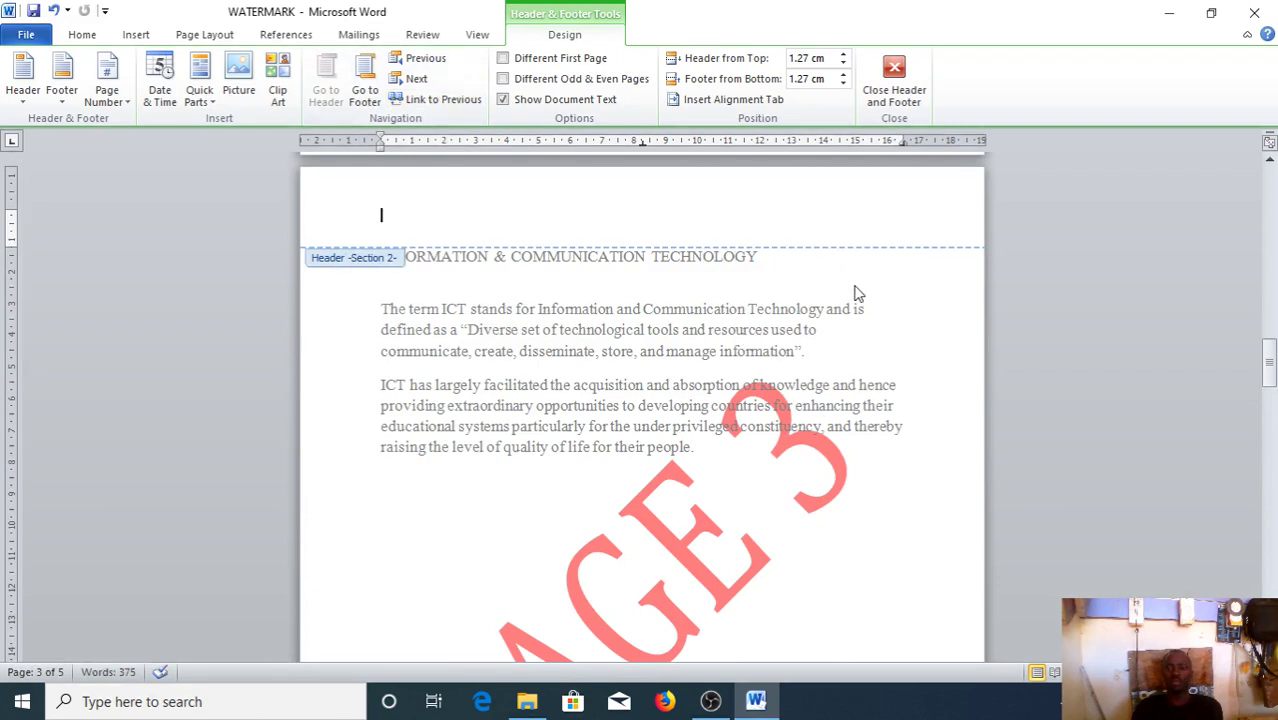
- Turn off the link to the previous section for the section 3 header on page 4
scroll(856, 292, up, 3)
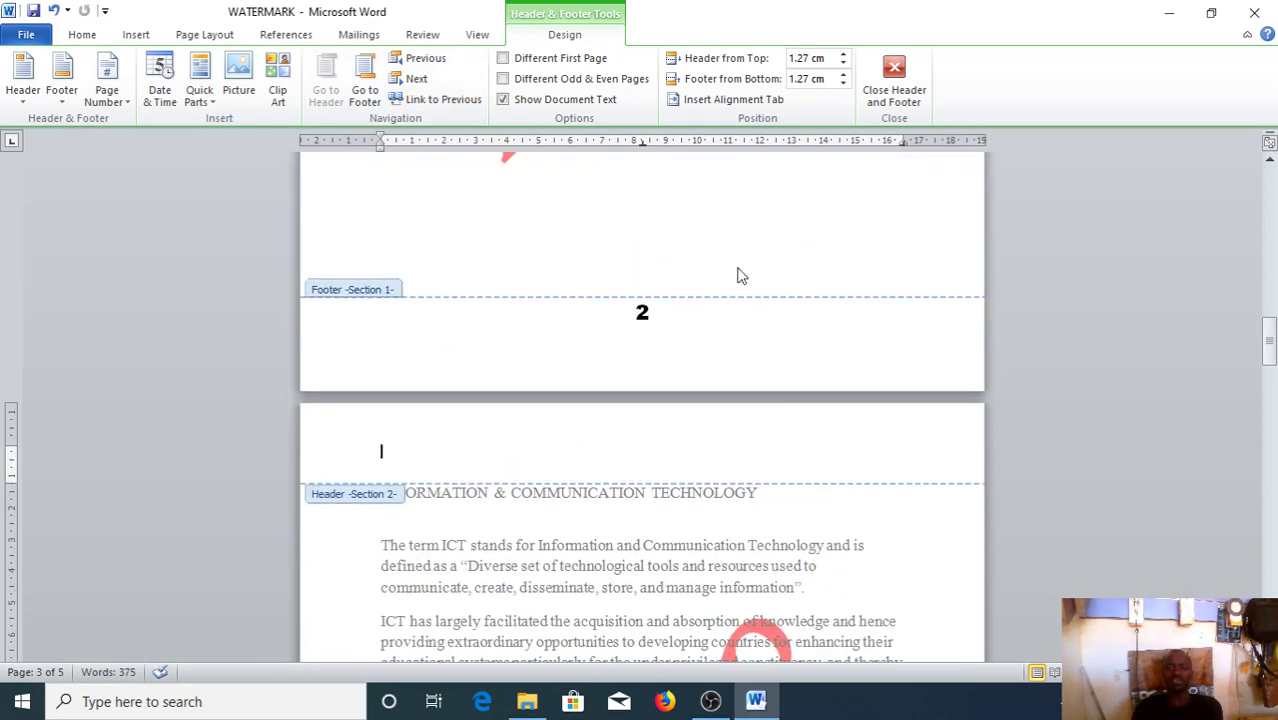
scroll(785, 430, down, 12)
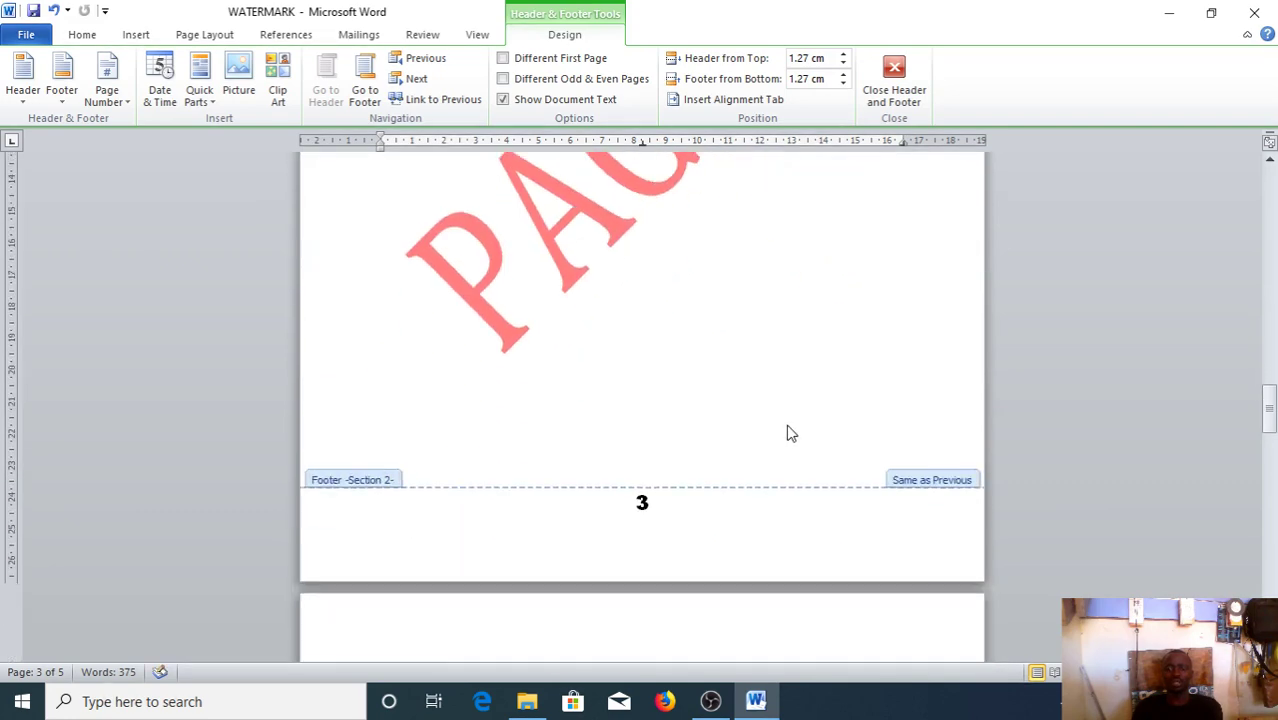
scroll(790, 425, down, 2)
click(913, 381)
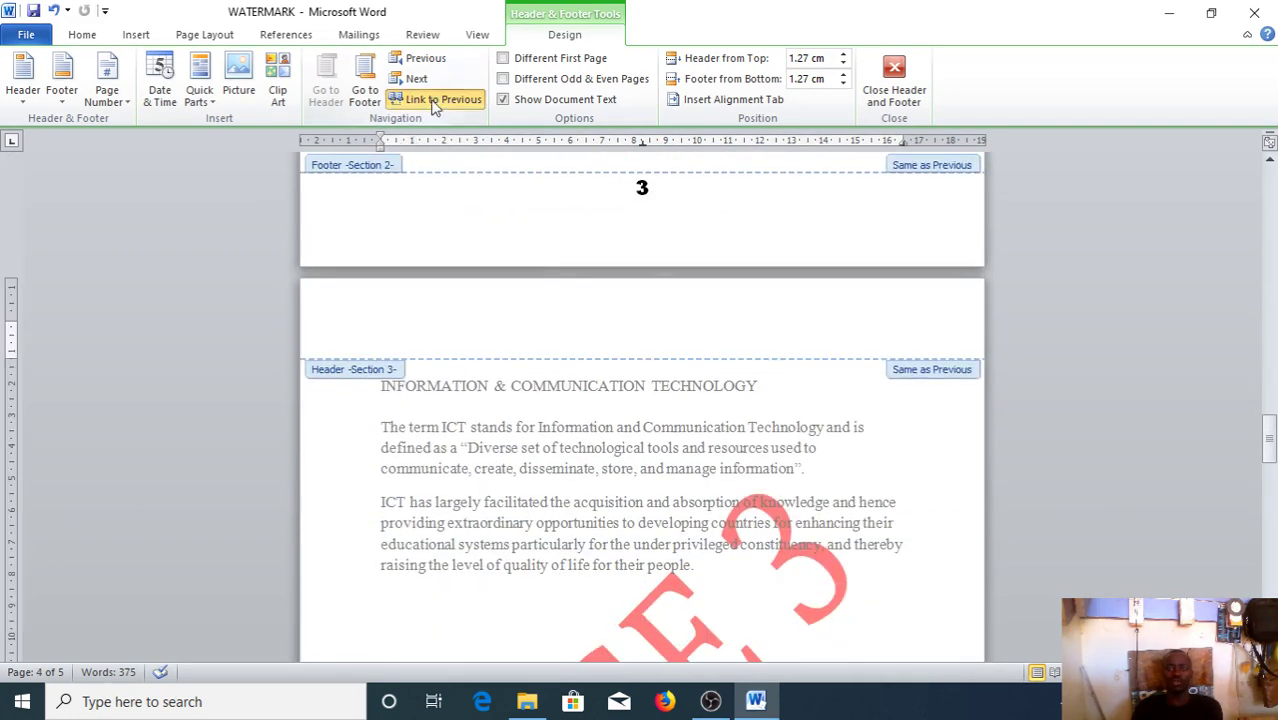
click(437, 99)
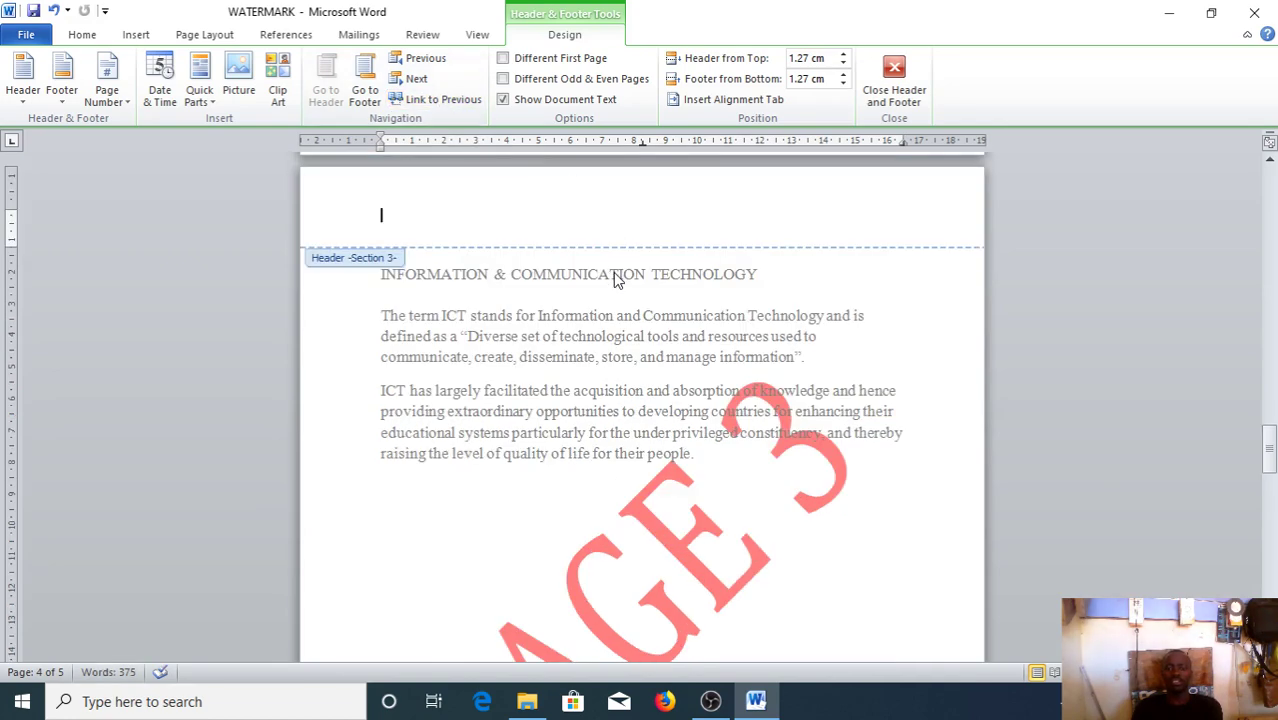
- Select the PAGE 3 watermark on page 4 and delete it from the section 3 header
scroll(650, 314, down, 6)
scroll(651, 311, up, 3)
scroll(651, 311, up, 10)
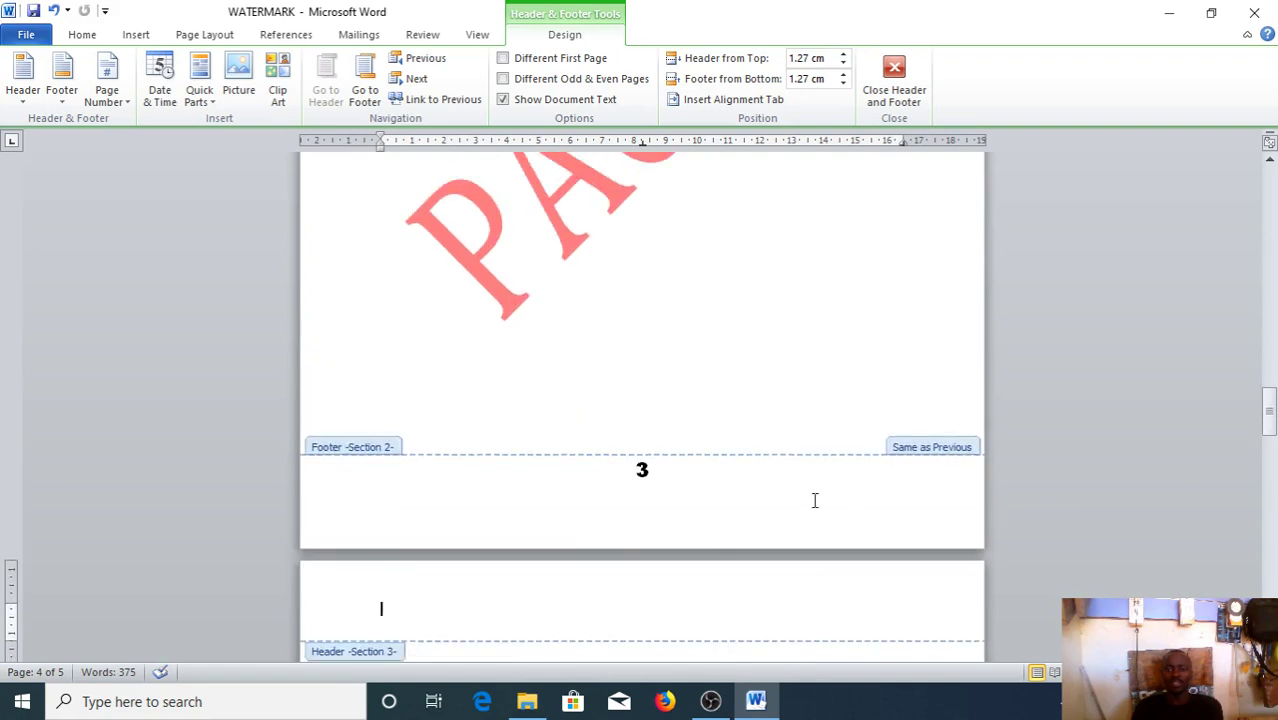
scroll(682, 505, down, 5)
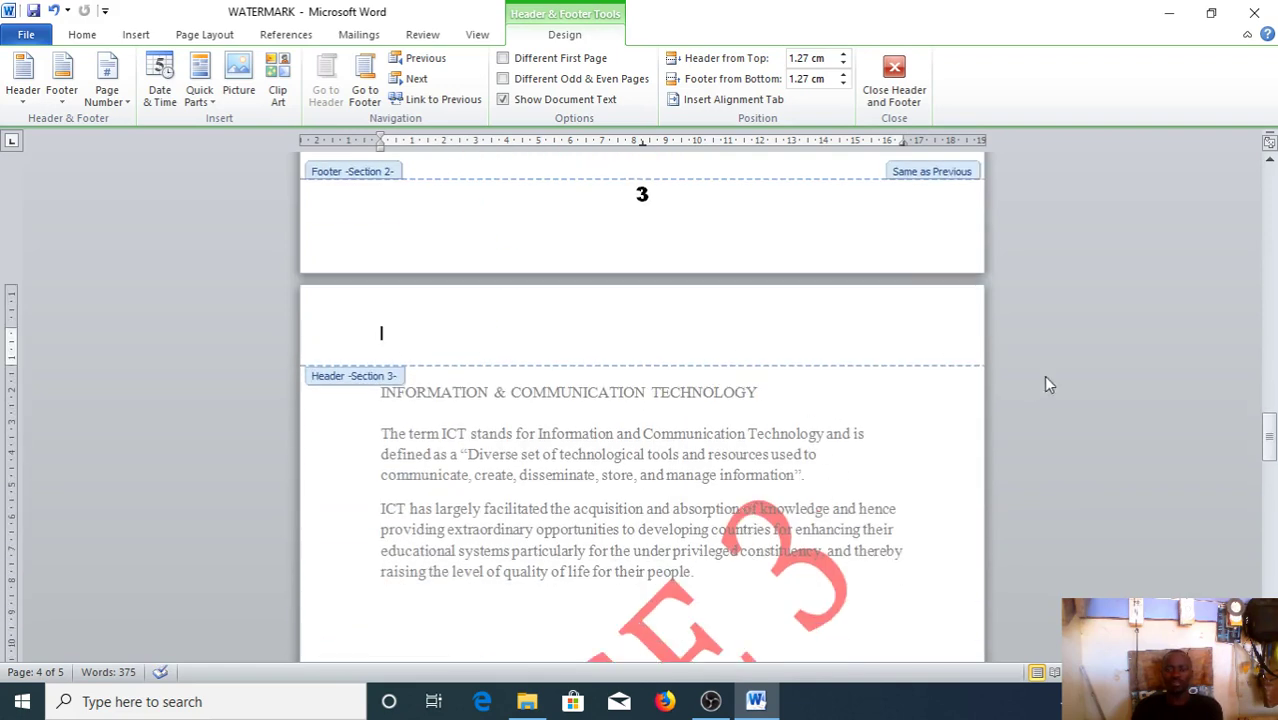
scroll(927, 414, down, 3)
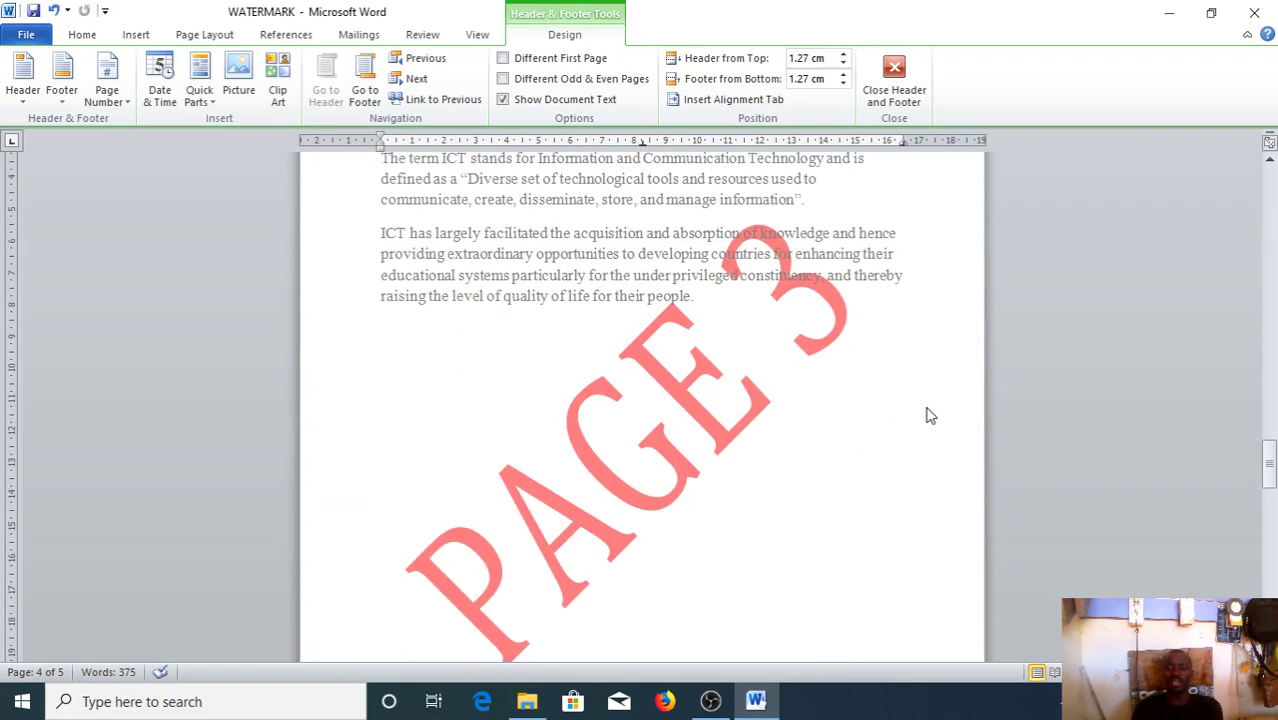
click(688, 403)
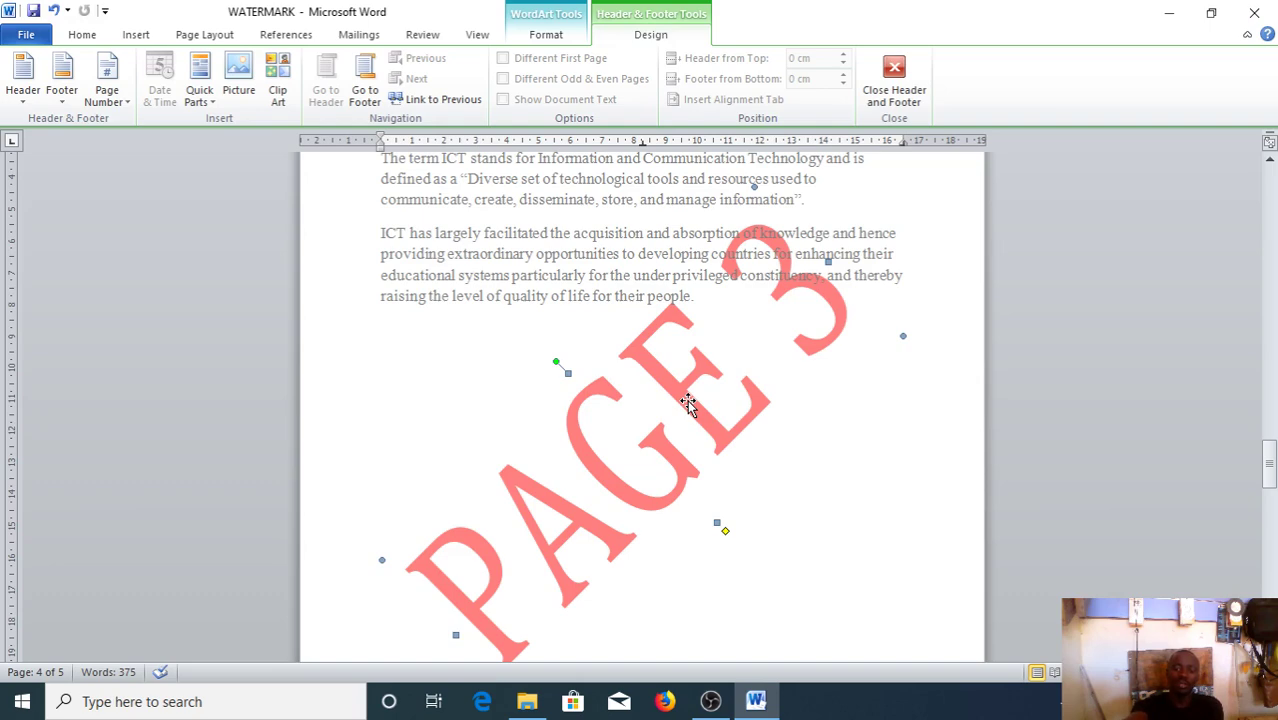
click(690, 408)
- Delete the PAGE 3 watermark on page 2 from the section 1 header and close header and footer editing
scroll(690, 408, up, 3)
scroll(690, 408, down, 4)
scroll(688, 402, up, 3)
scroll(688, 402, down, 6)
scroll(688, 402, up, 3)
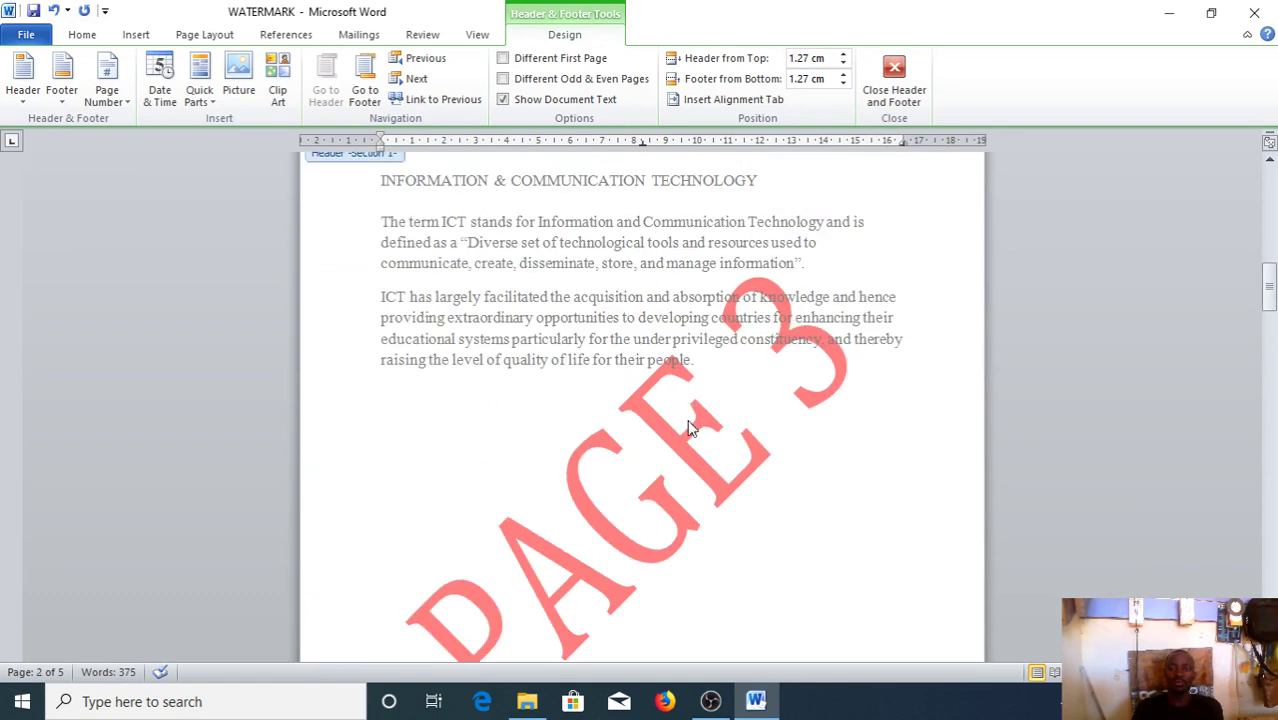
click(707, 420)
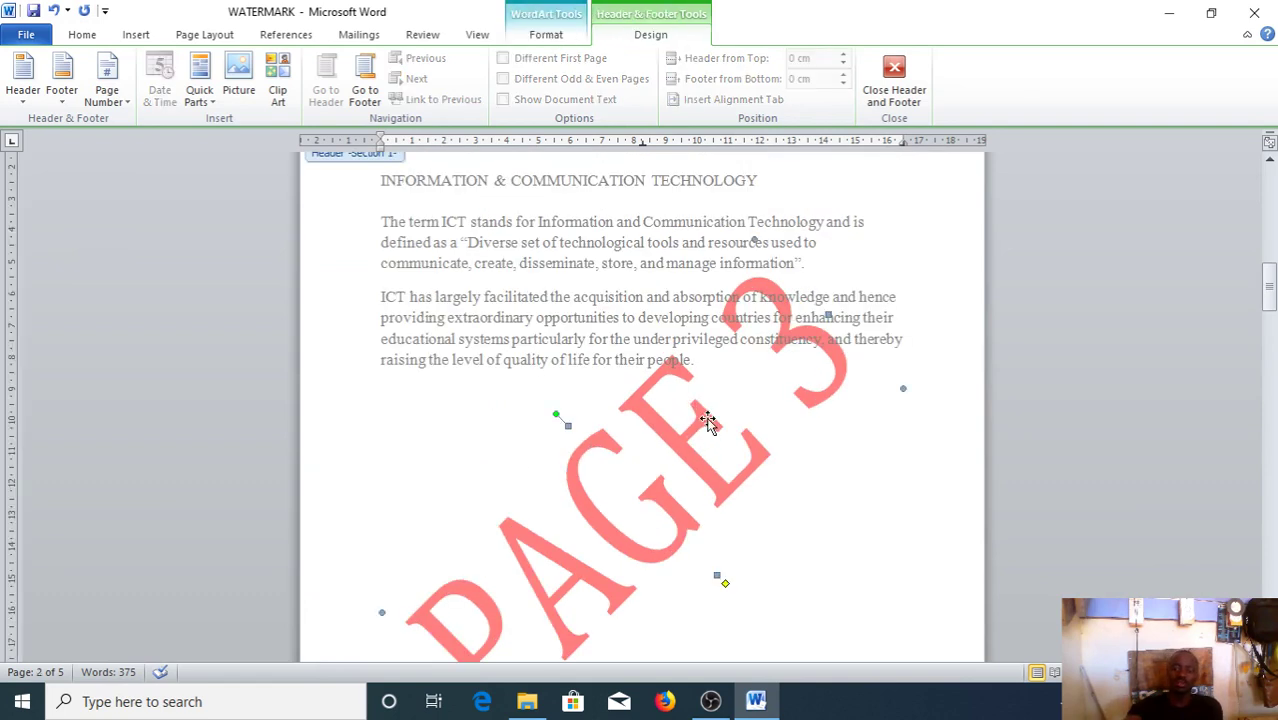
key(Delete)
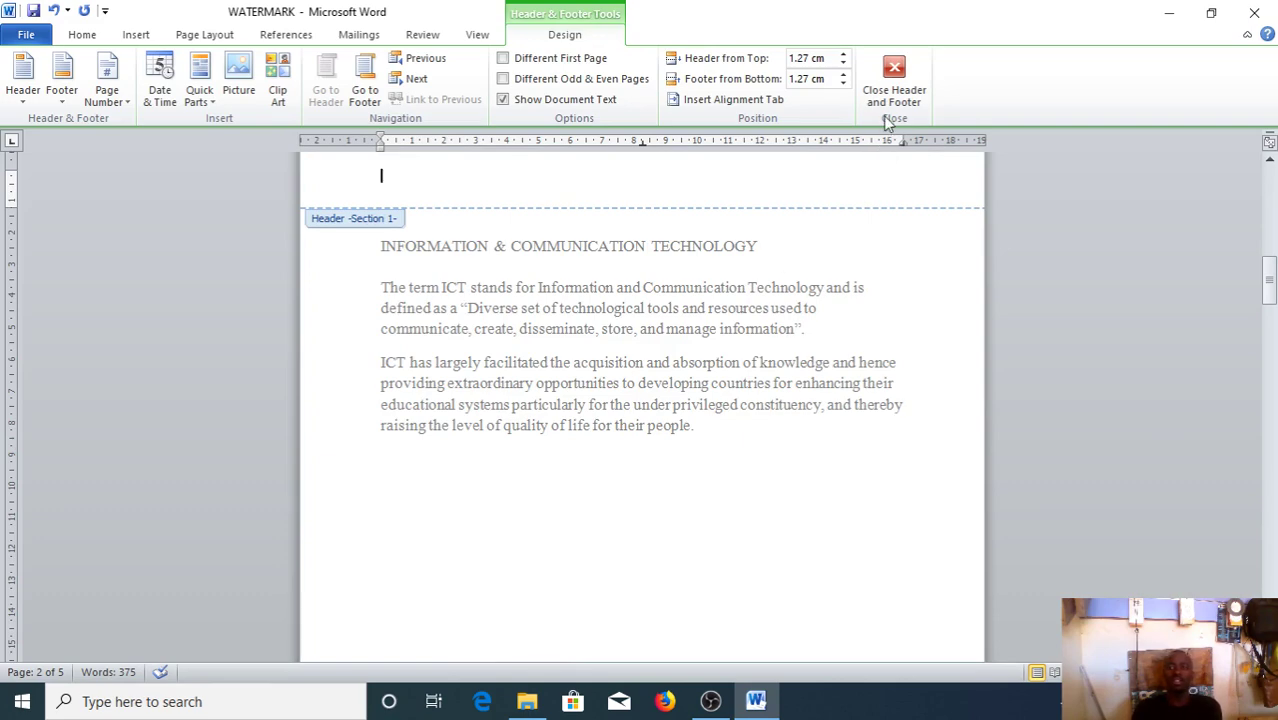
click(890, 88)
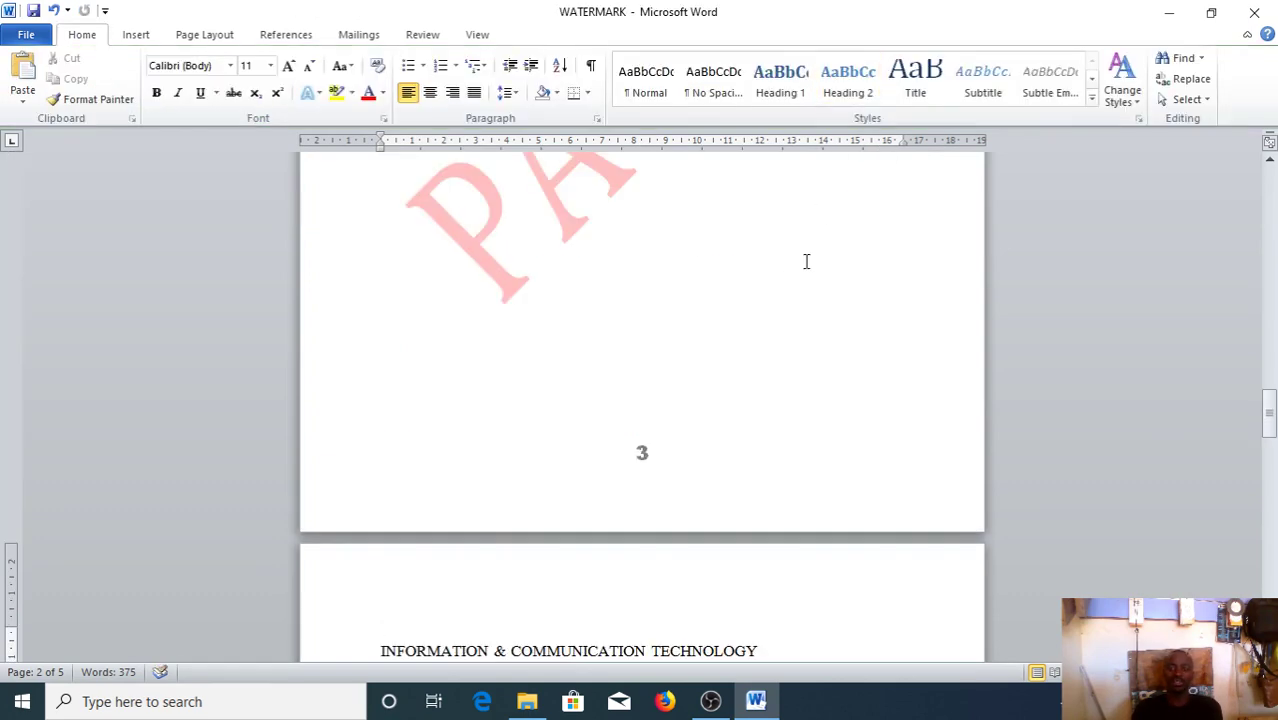
- Look through the pages before and after page 3 to check where the PAGE 3 watermark appears
scroll(805, 258, up, 2)
scroll(810, 312, down, 8)
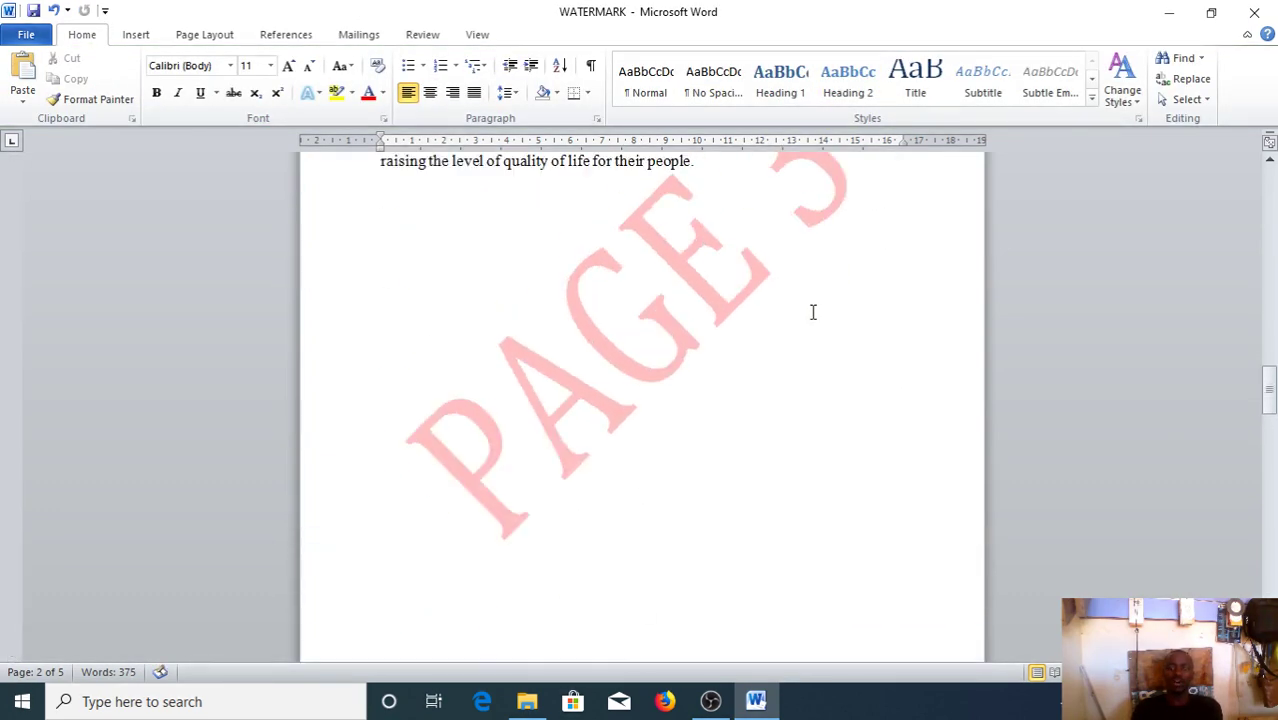
scroll(812, 312, up, 12)
scroll(812, 312, down, 5)
scroll(812, 312, up, 7)
scroll(812, 312, down, 7)
scroll(812, 312, up, 1)
scroll(813, 312, down, 2)
scroll(813, 312, up, 5)
scroll(830, 345, down, 7)
scroll(815, 340, up, 7)
scroll(820, 340, down, 15)
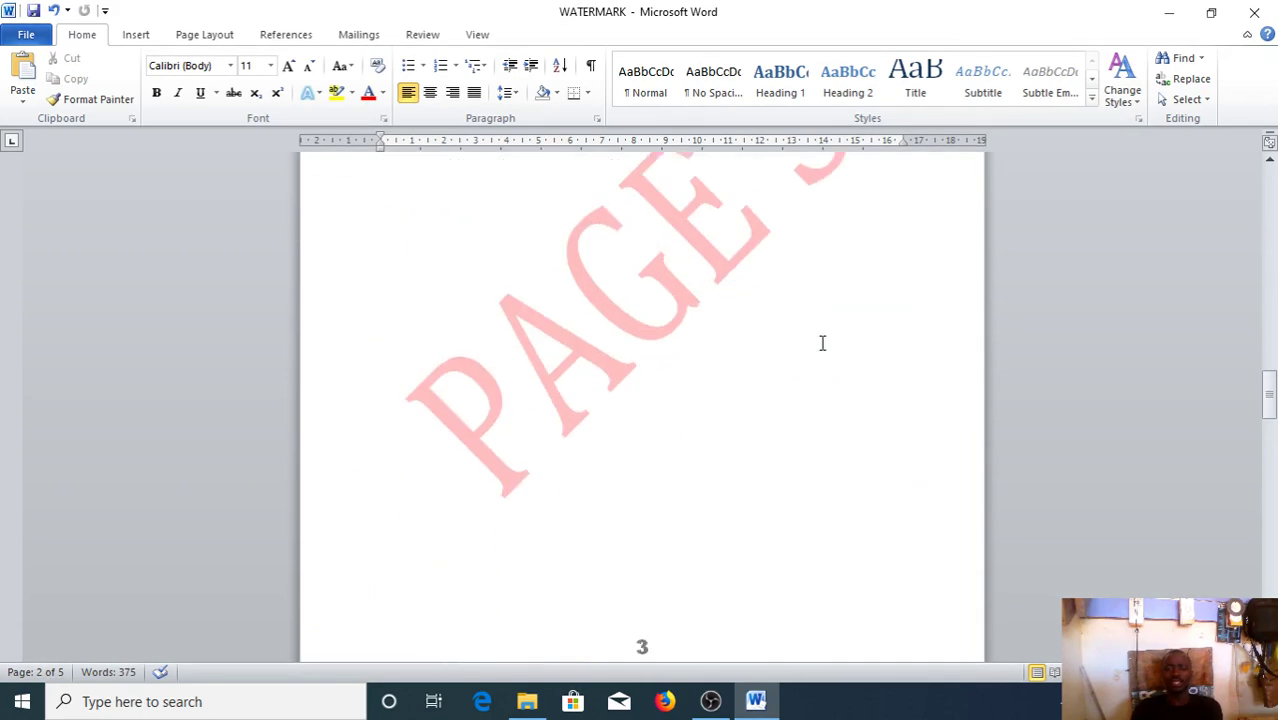
scroll(822, 337, down, 3)
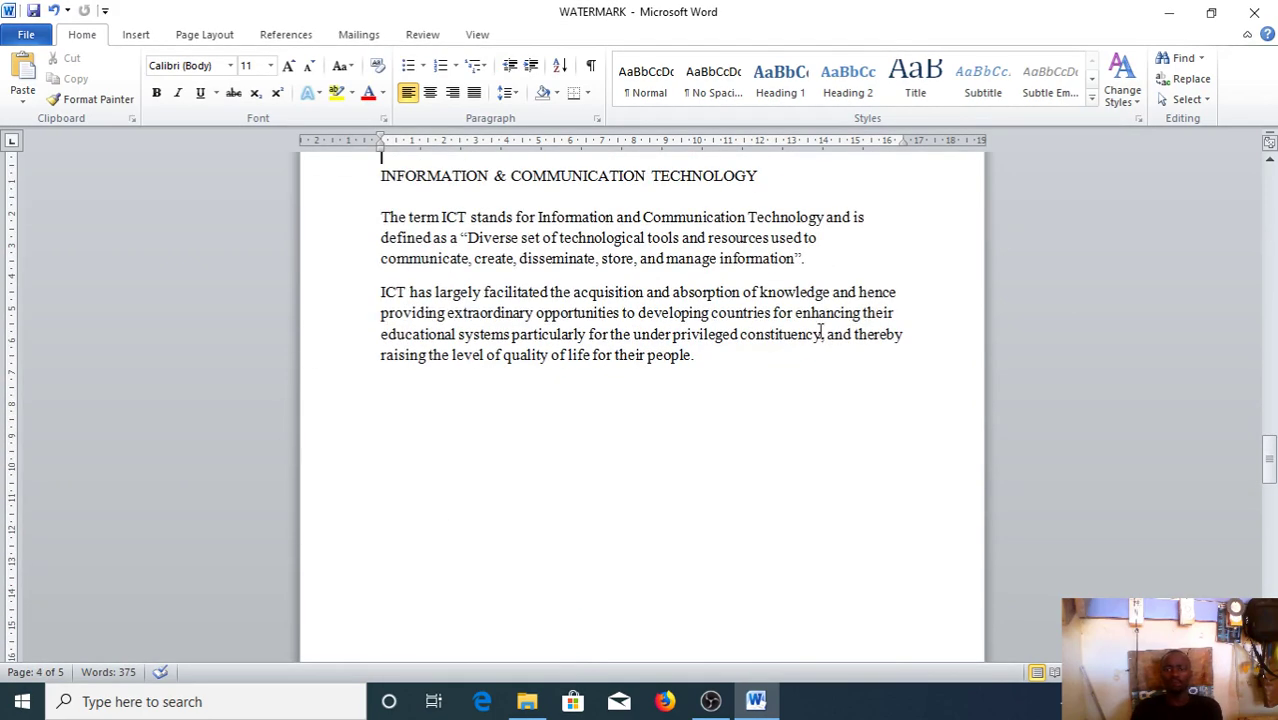
scroll(841, 456, up, 10)
scroll(827, 439, down, 7)
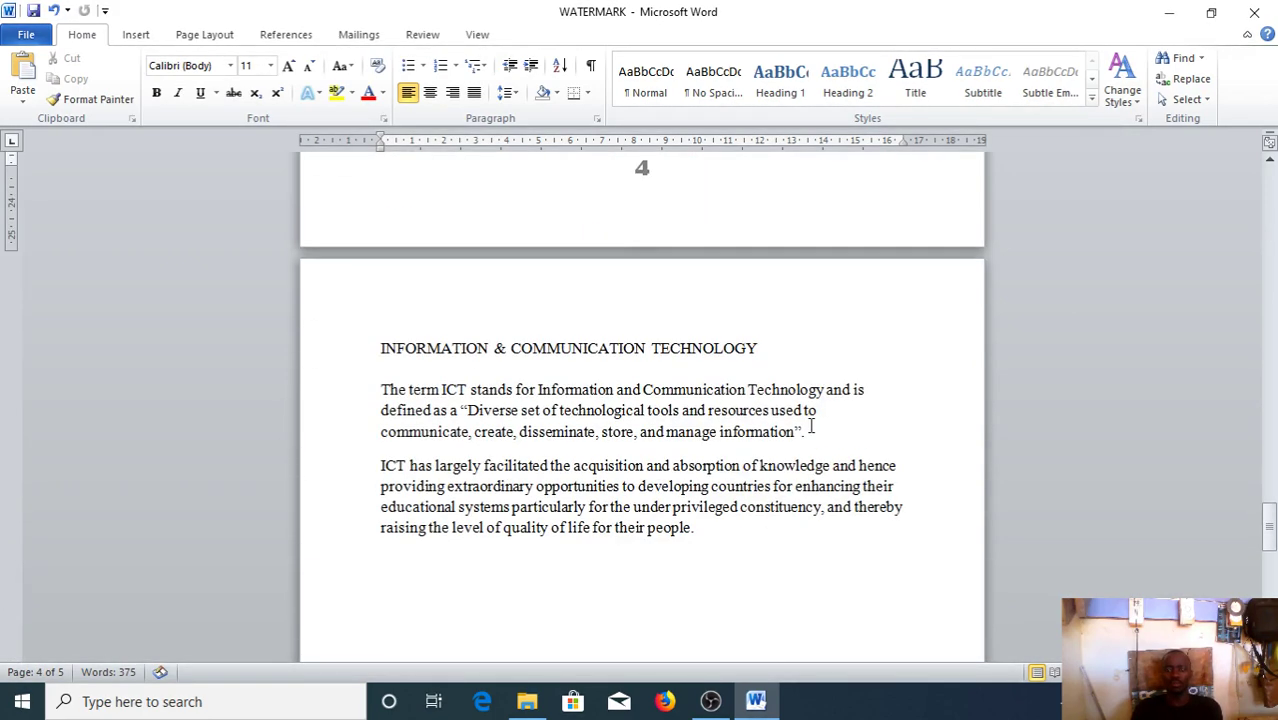
scroll(807, 450, up, 8)
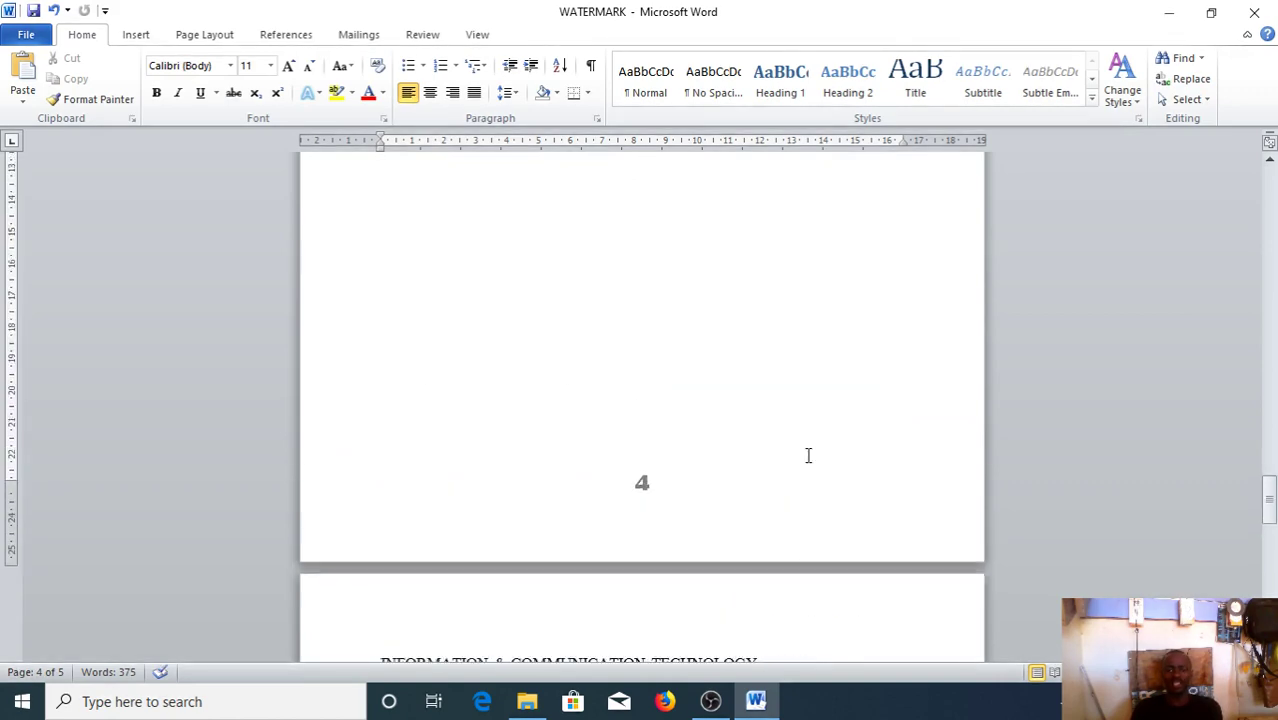
scroll(807, 450, down, 9)
scroll(807, 455, up, 5)
scroll(807, 455, down, 7)
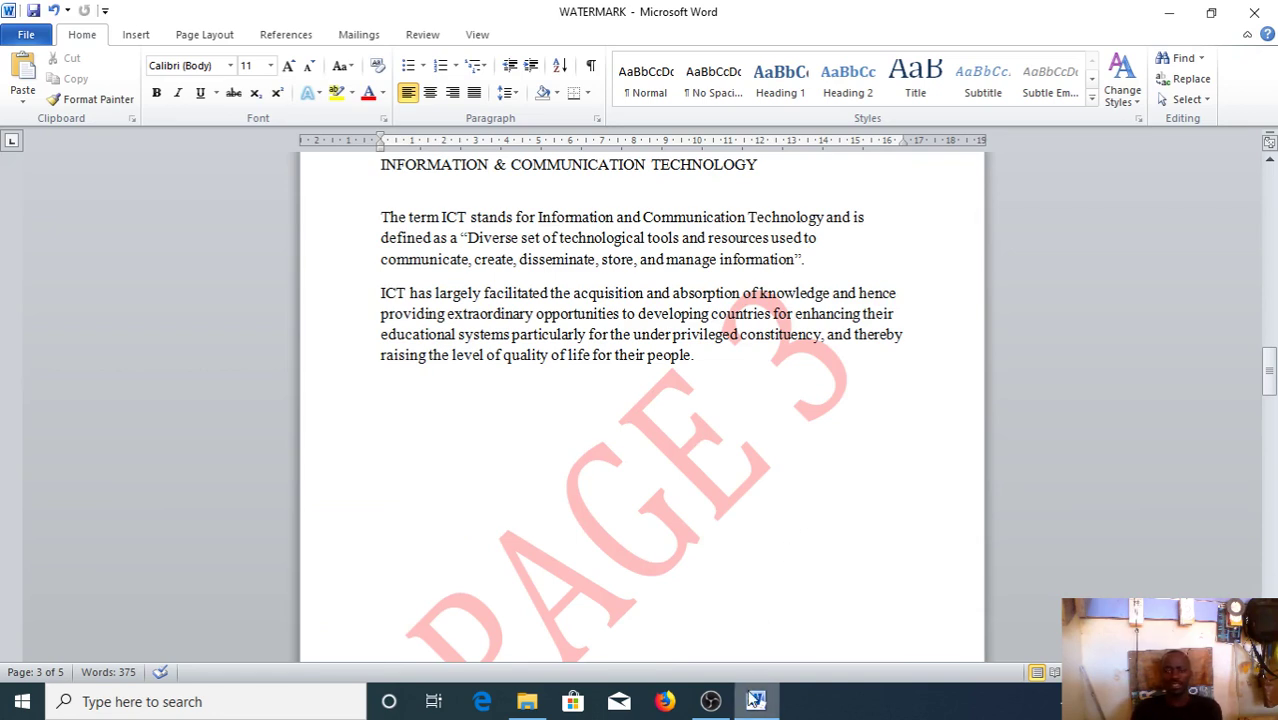
scroll(785, 497, down, 7)
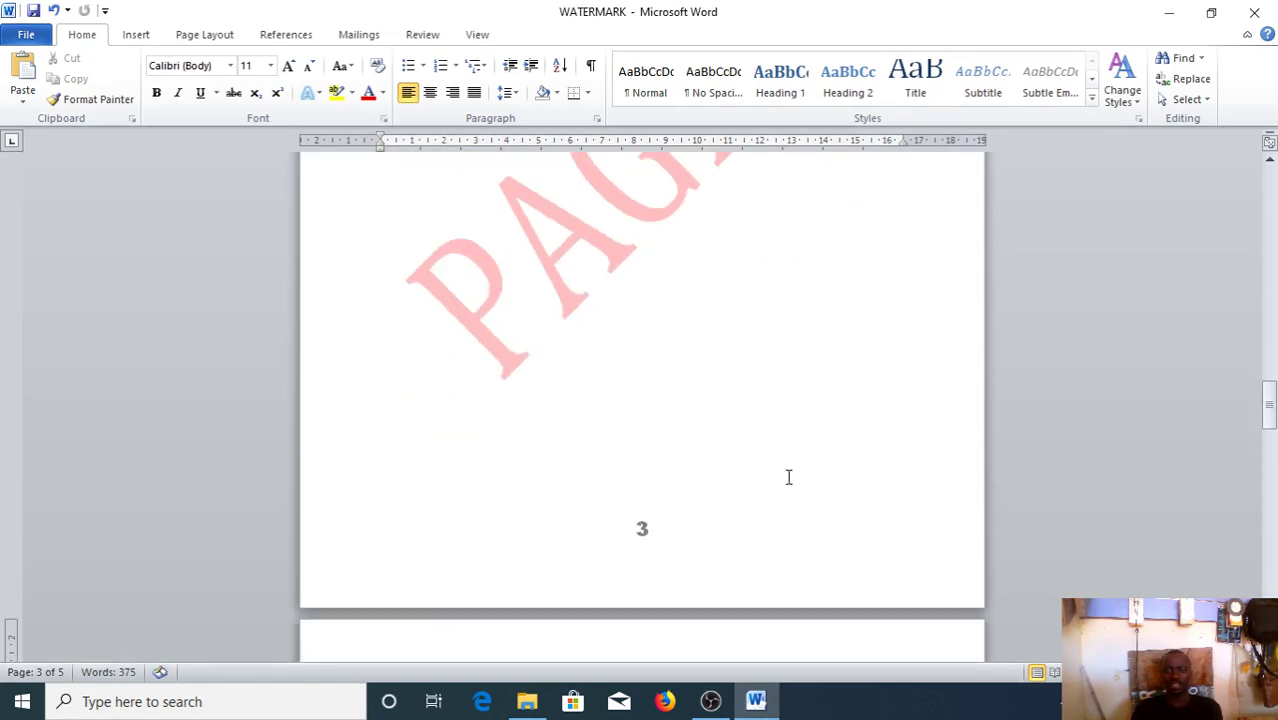
scroll(800, 450, down, 6)
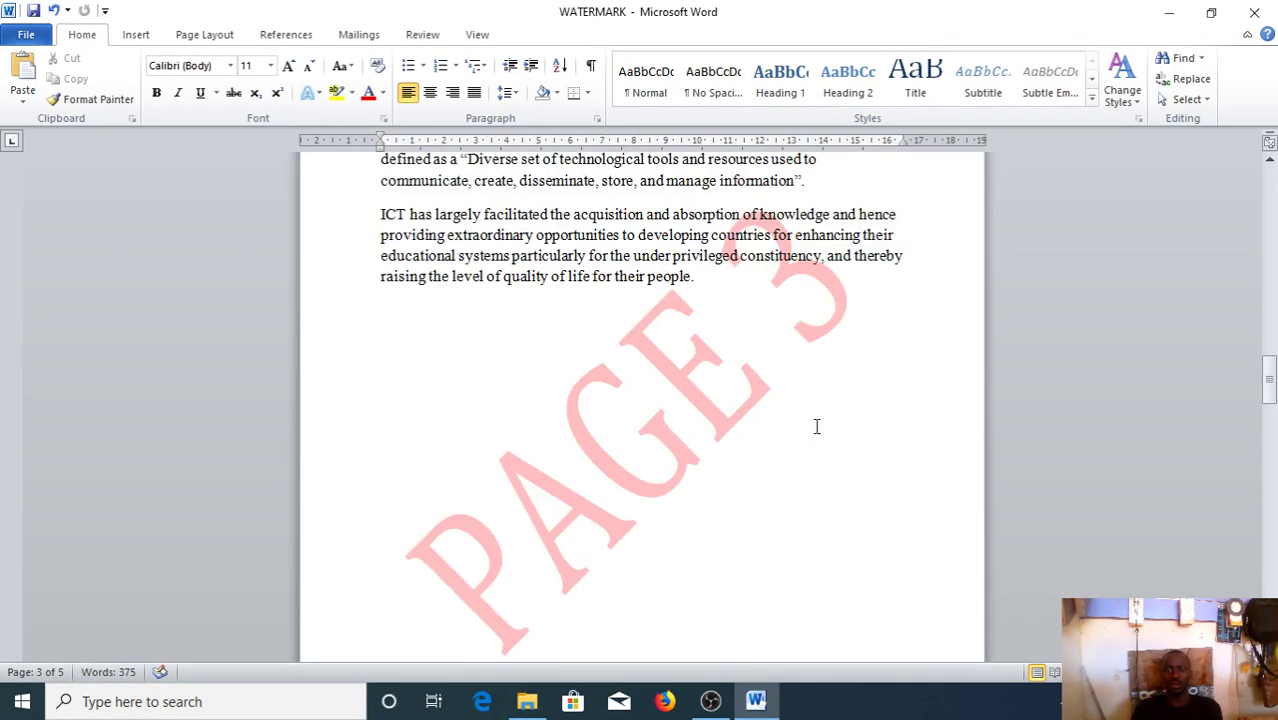
scroll(815, 430, up, 5)
- Zoom out until all five pages show side by side, and minimize the document window after checking them
click(909, 578)
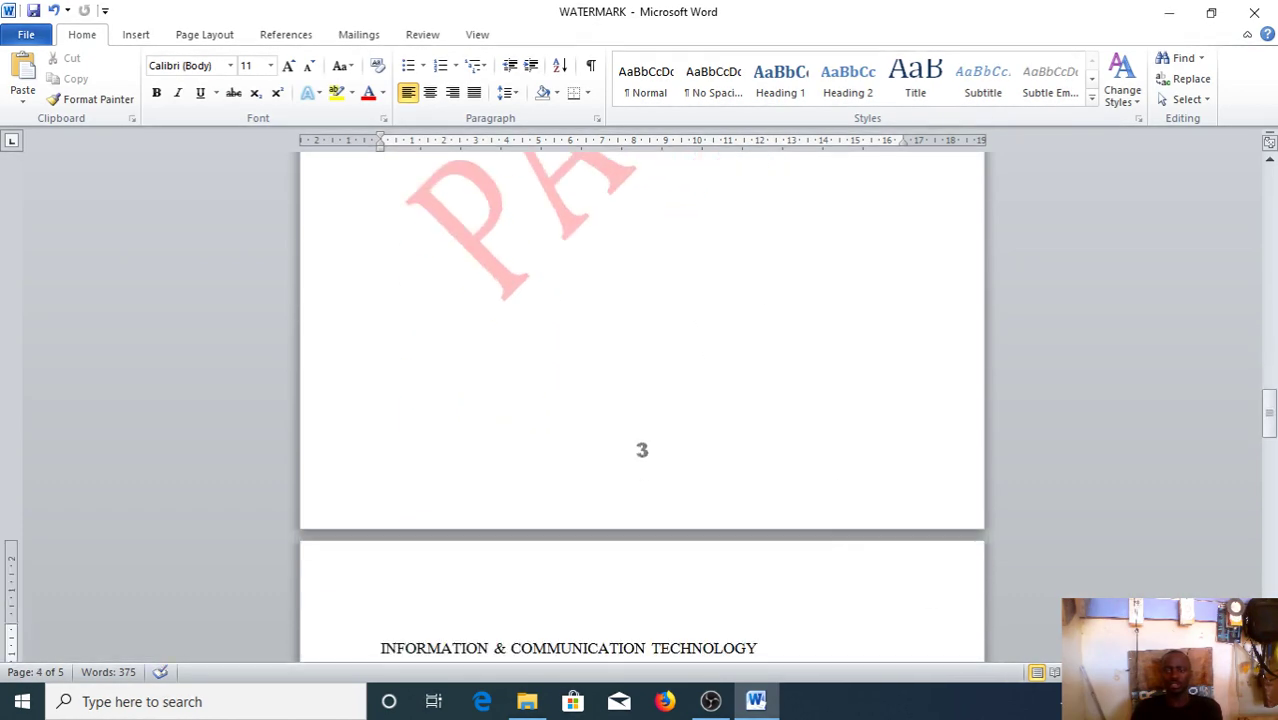
ctrl+scroll(640, 400, down, 6)
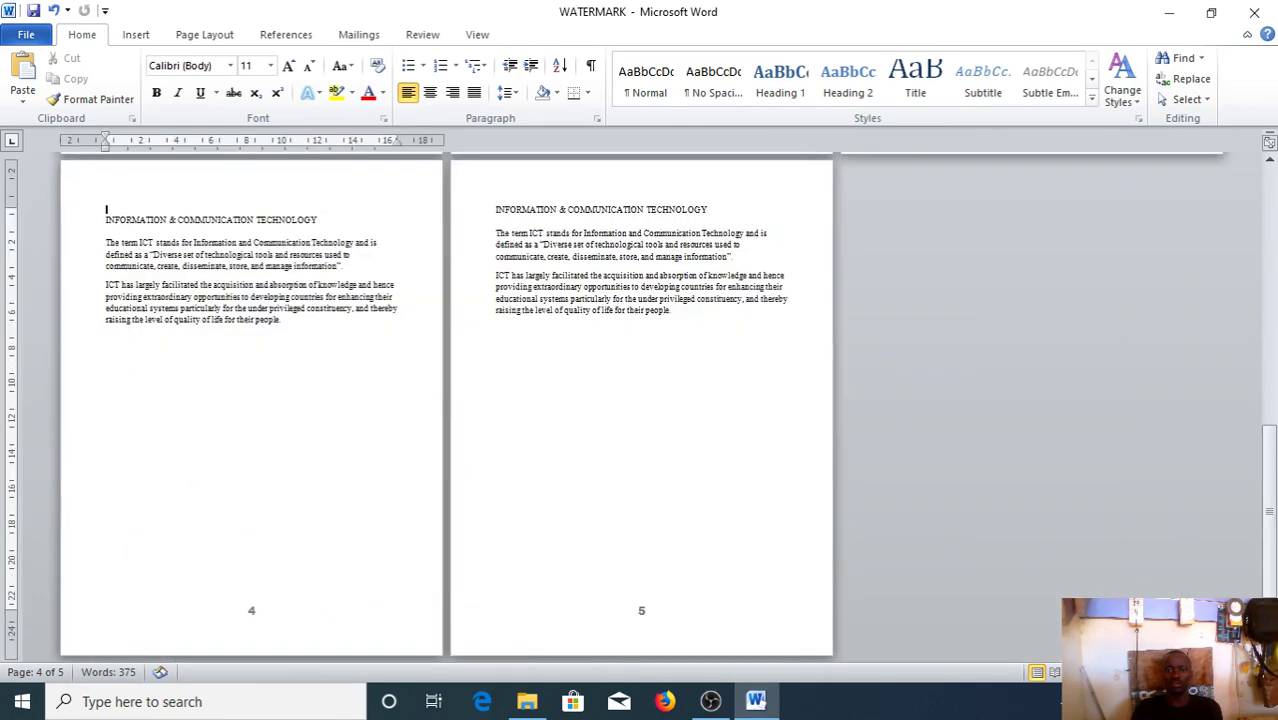
ctrl+scroll(565, 434, down, 2)
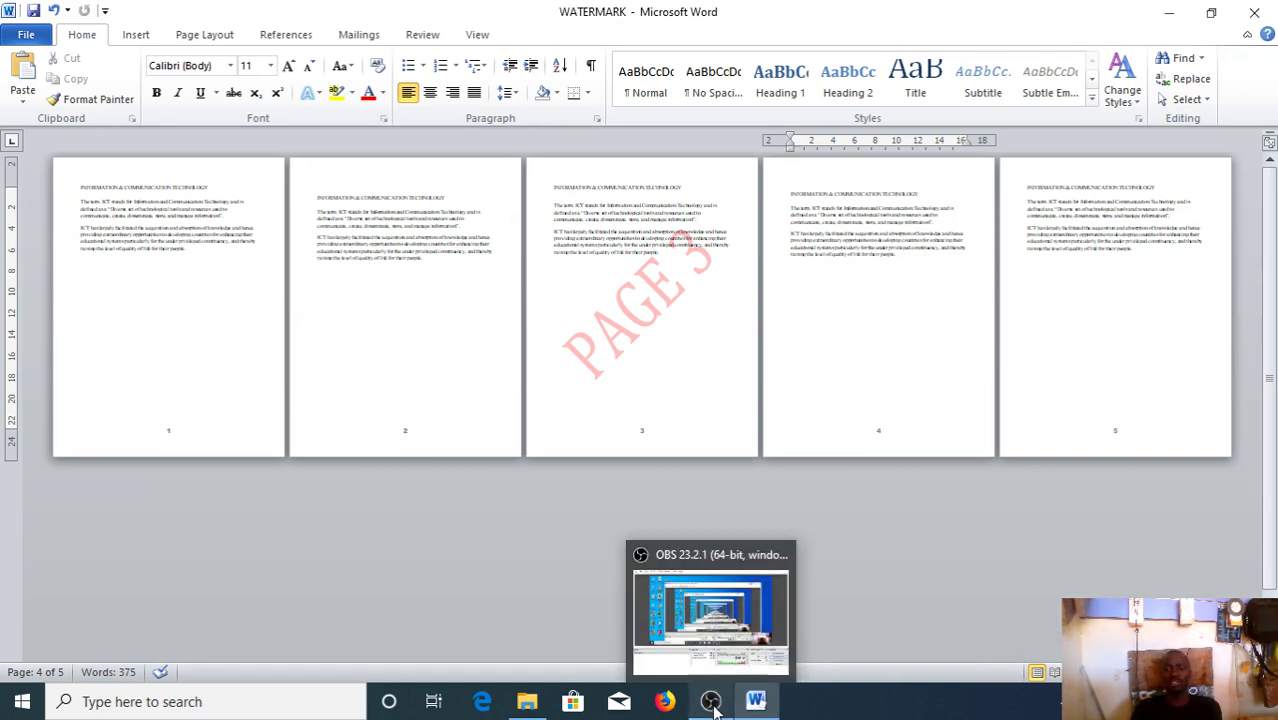
click(1176, 24)
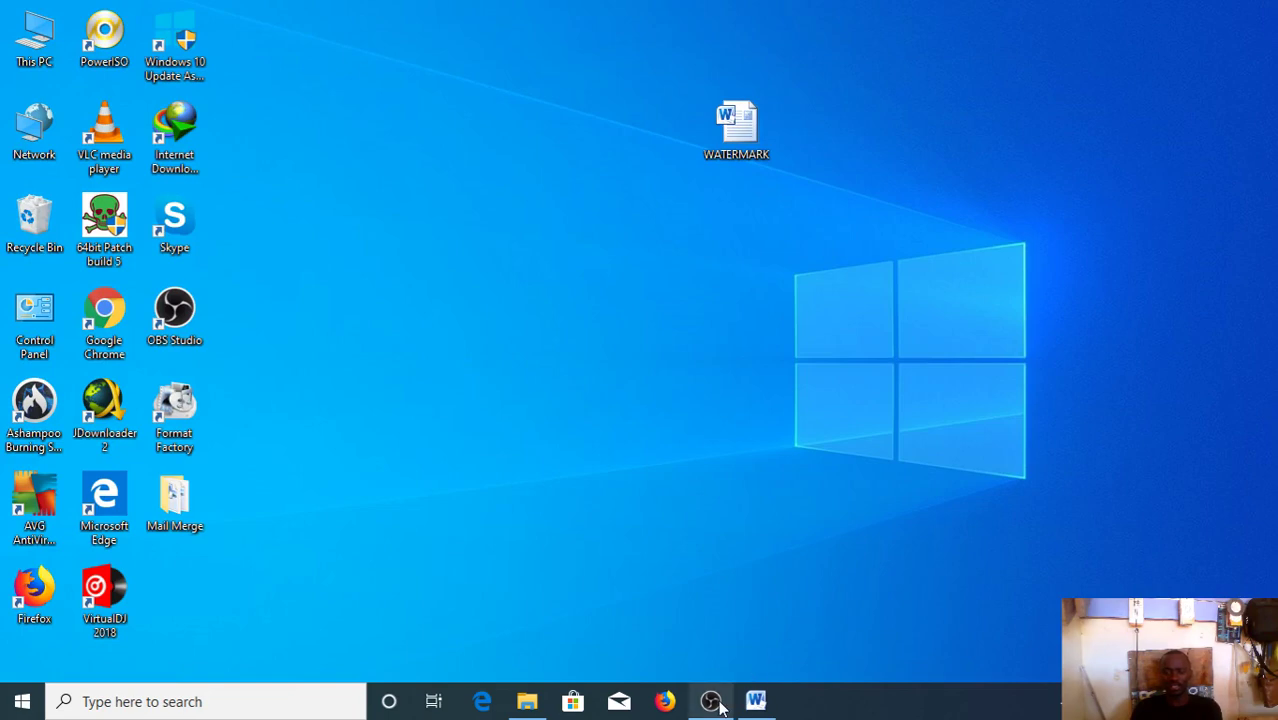
mouse_move(716, 702)
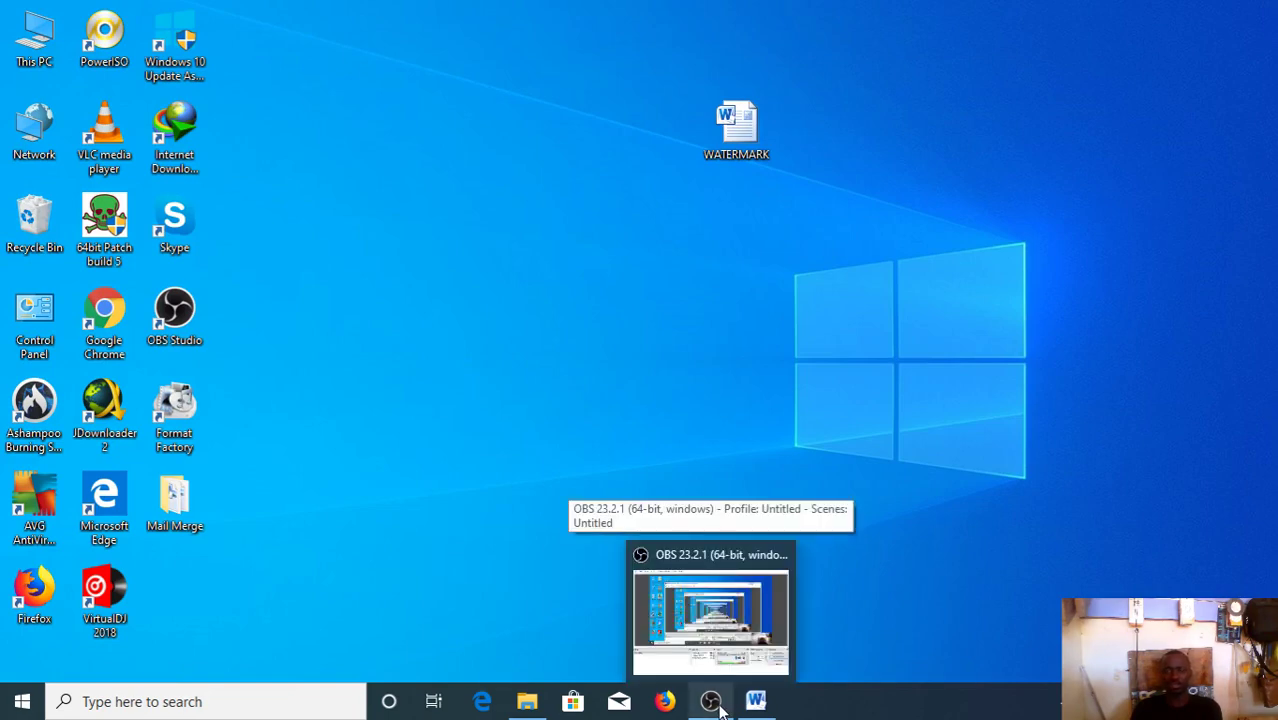